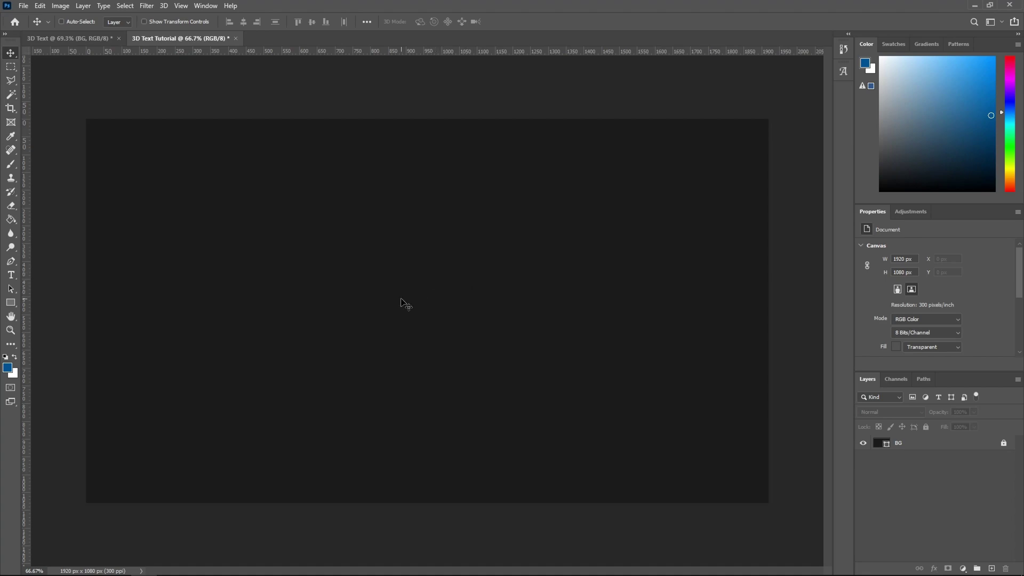
Add the word TEXT as a new type layer on the canvas
{"action": "key", "text": "t"}
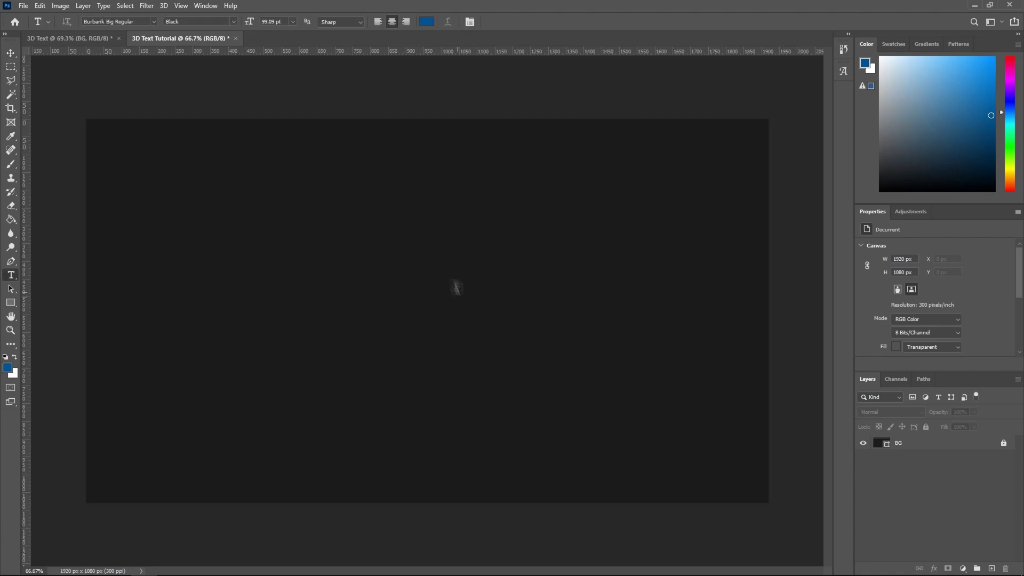
{"action": "left_click", "coordinate": [418, 300]}
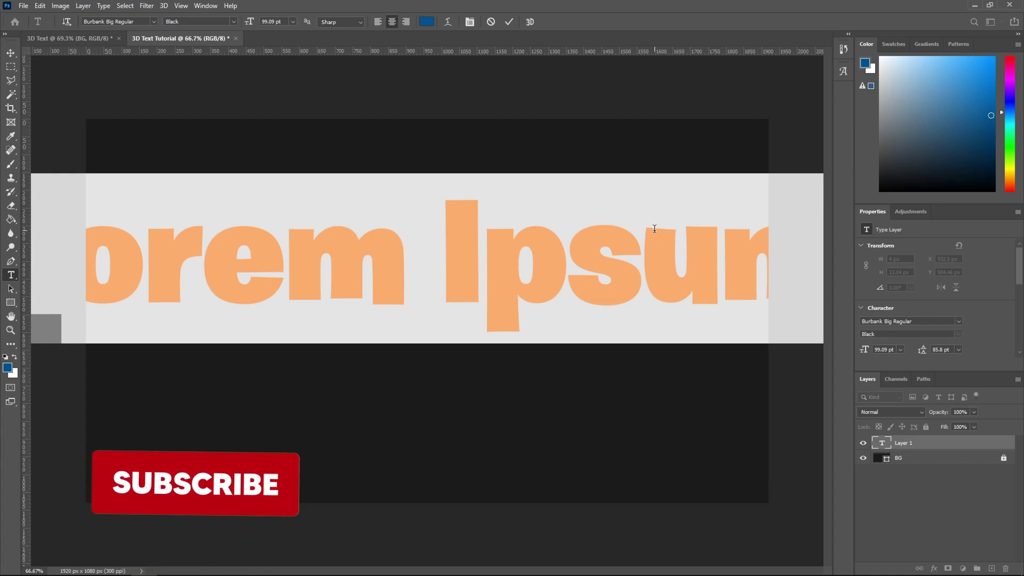
{"action": "type", "text": "TEXT"}
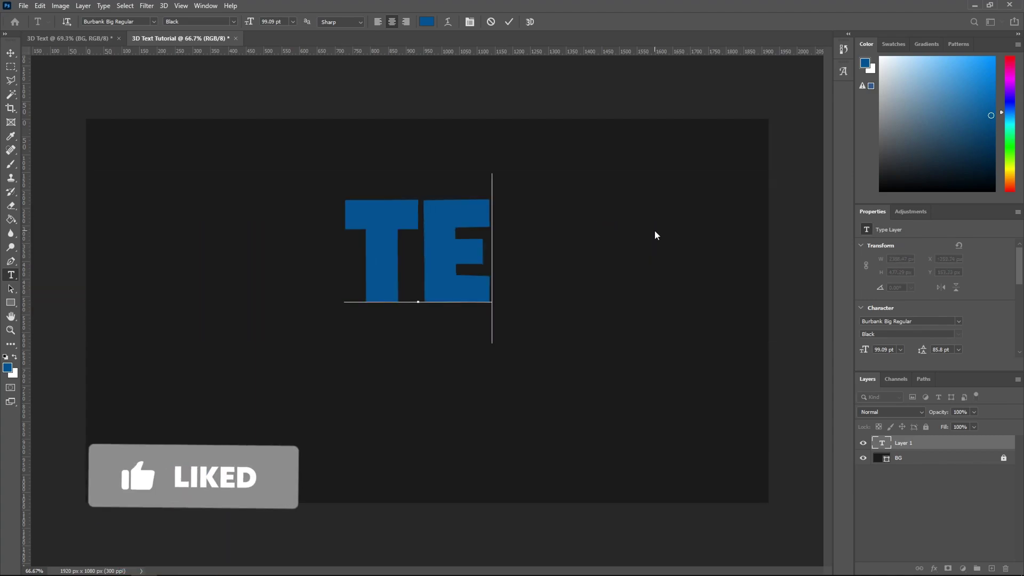
{"action": "left_click", "coordinate": [509, 21]}
Centre the TEXT layer horizontally and vertically on the canvas
{"action": "key", "text": "v"}
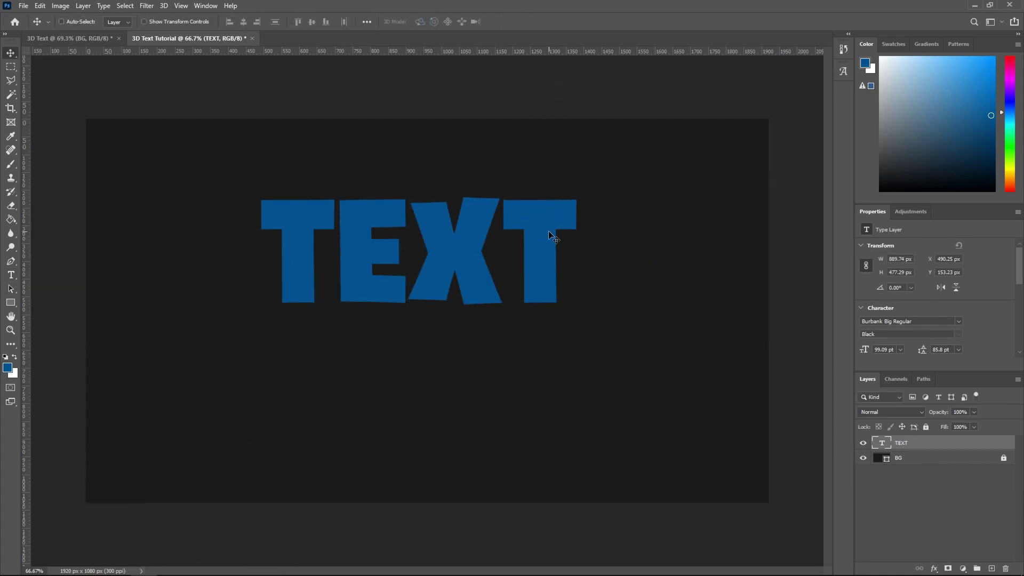
{"action": "left_click_drag", "start_coordinate": [555, 239], "coordinate": [589, 209]}
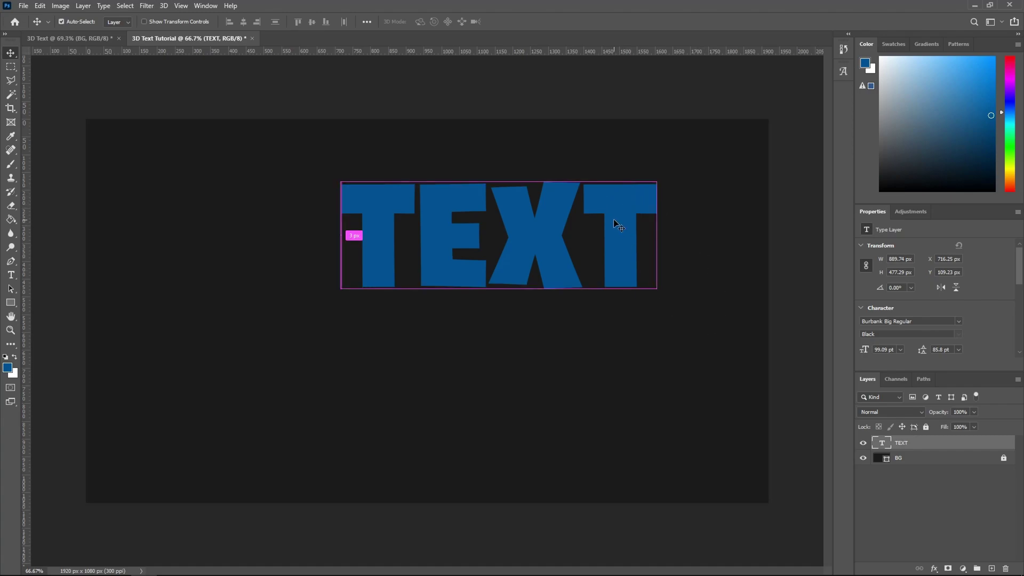
{"action": "key", "text": "ctrl+a"}
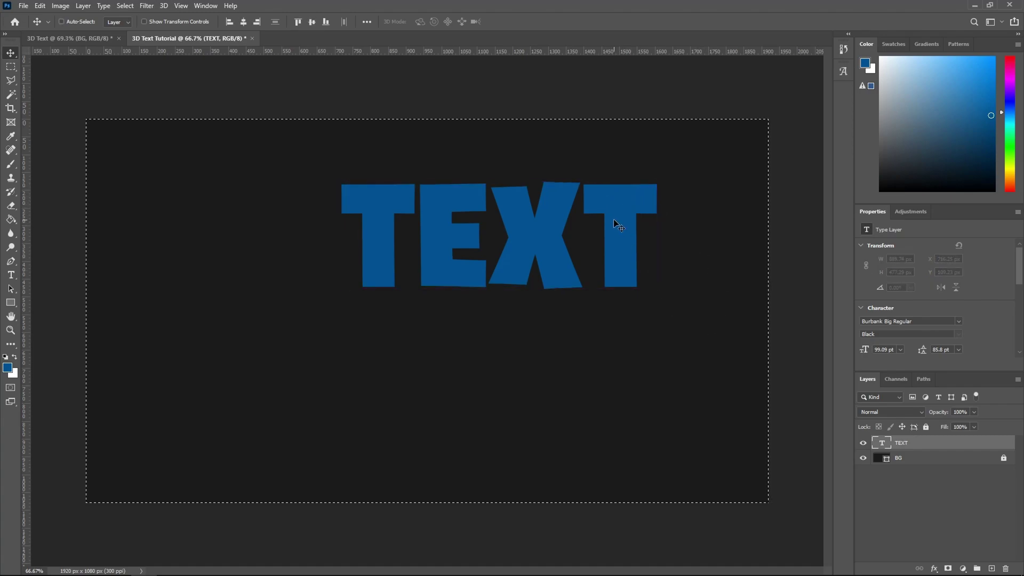
{"action": "left_click", "coordinate": [248, 20]}
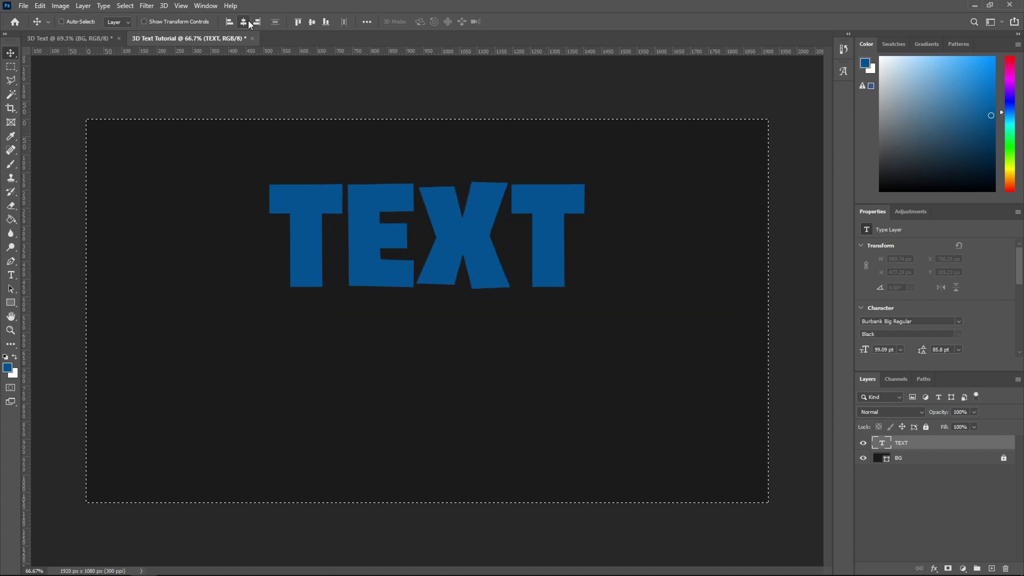
{"action": "left_click", "coordinate": [312, 20]}
{"action": "key", "text": "ctrl+d"}
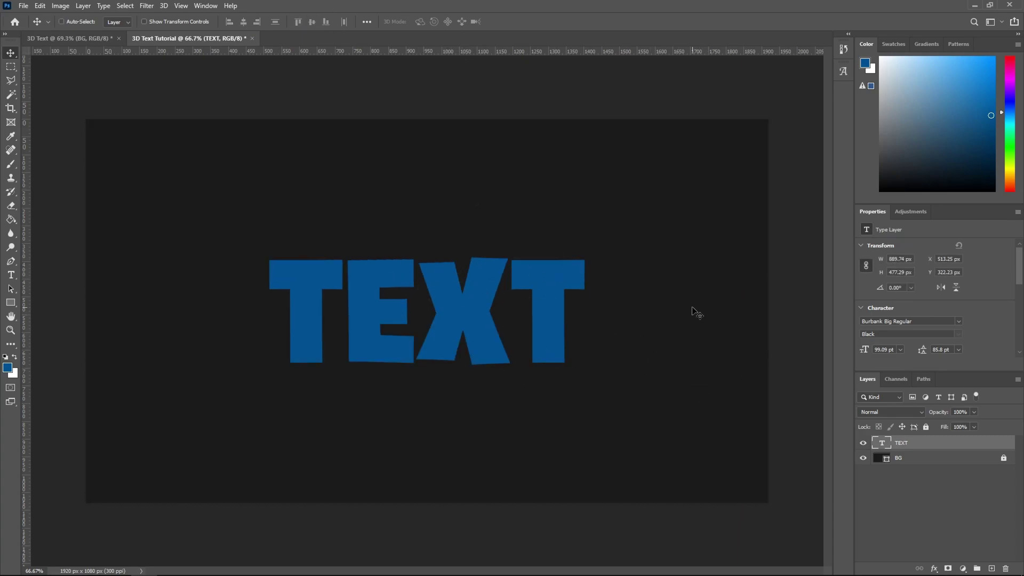
Enable a Linear Gradient Overlay at 90° and 150% scale in the TEXT layer's style
{"action": "double_click", "coordinate": [945, 442]}
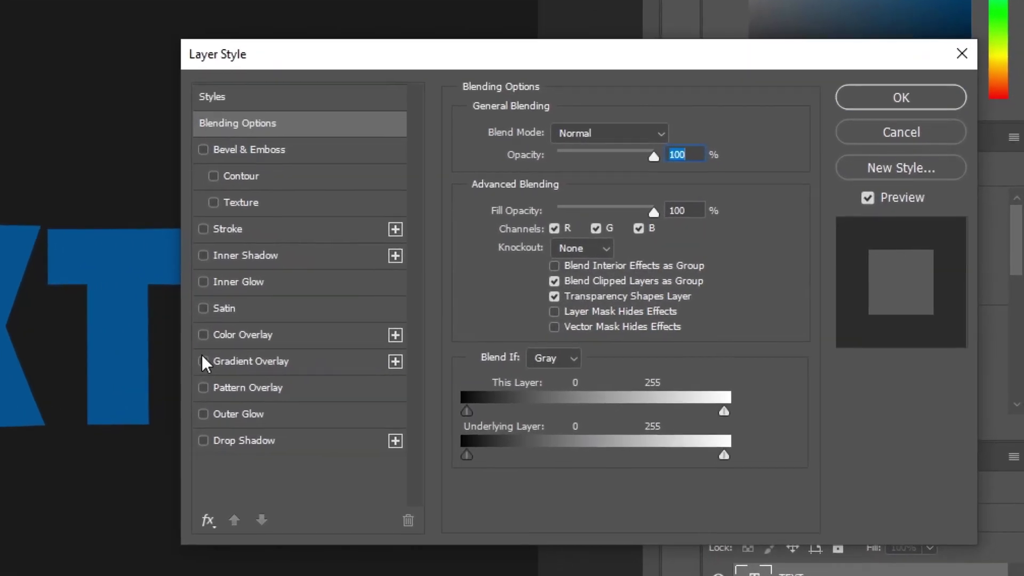
{"action": "left_click", "coordinate": [203, 360]}
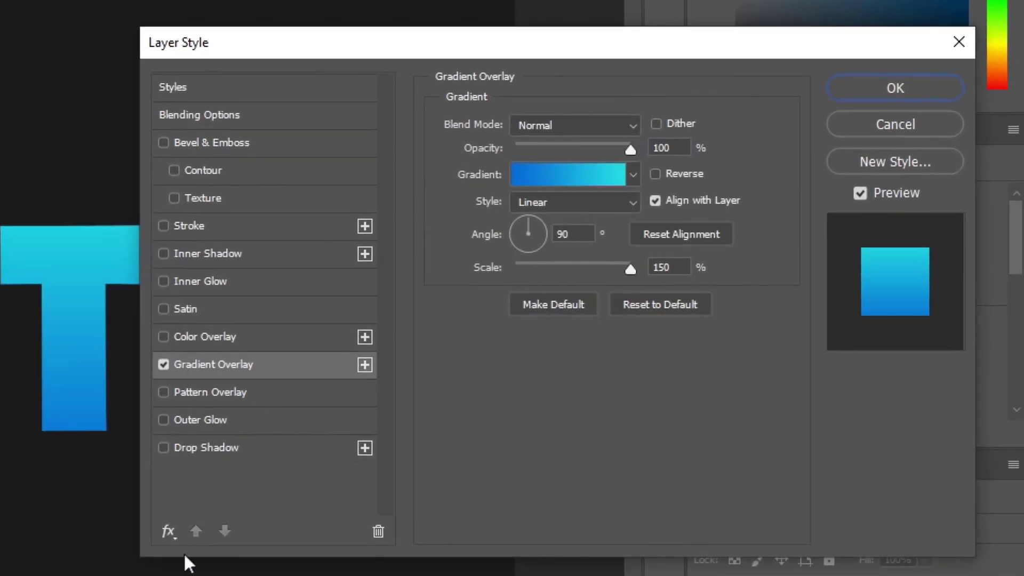
{"action": "left_click", "coordinate": [168, 532]}
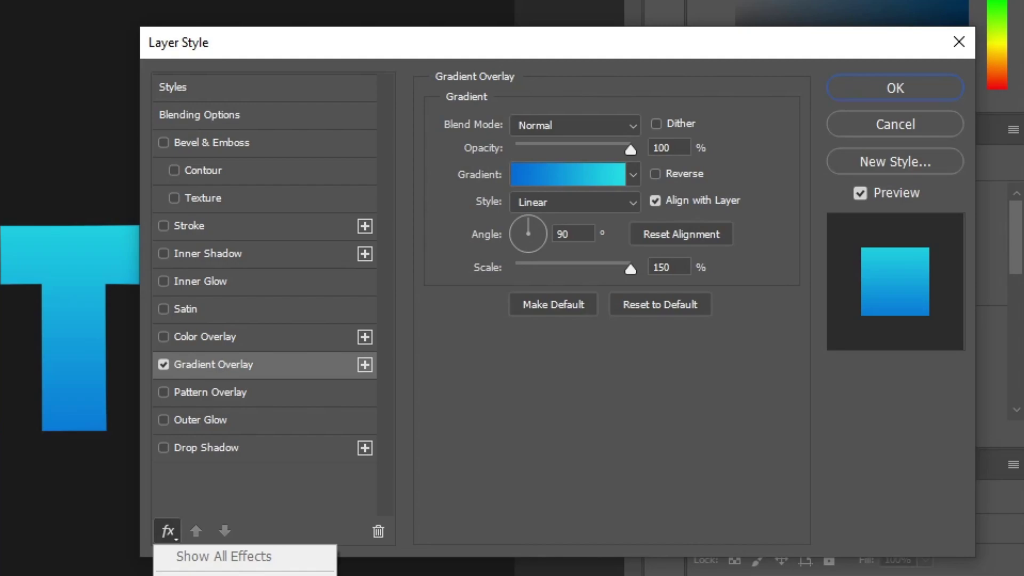
{"action": "left_click", "coordinate": [273, 485]}
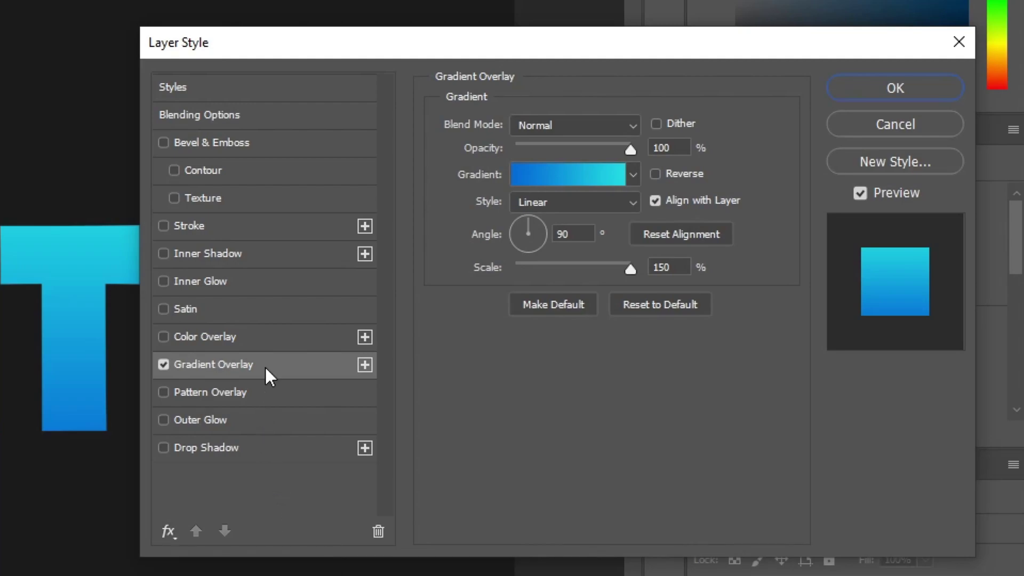
Set the gradient stops to blue #096ed5 and cyan #25e0e2
{"action": "left_click", "coordinate": [590, 164]}
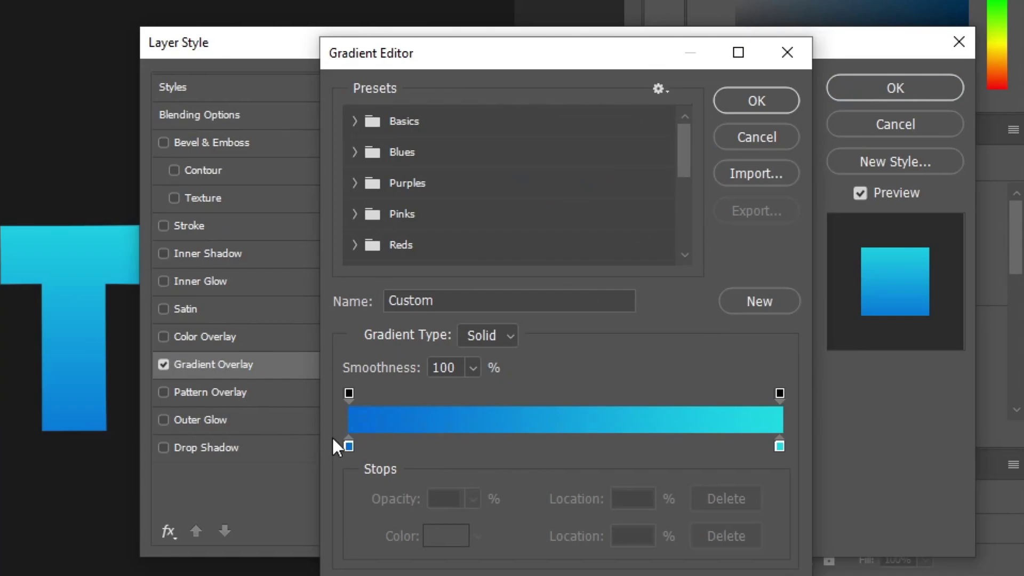
{"action": "double_click", "coordinate": [349, 446]}
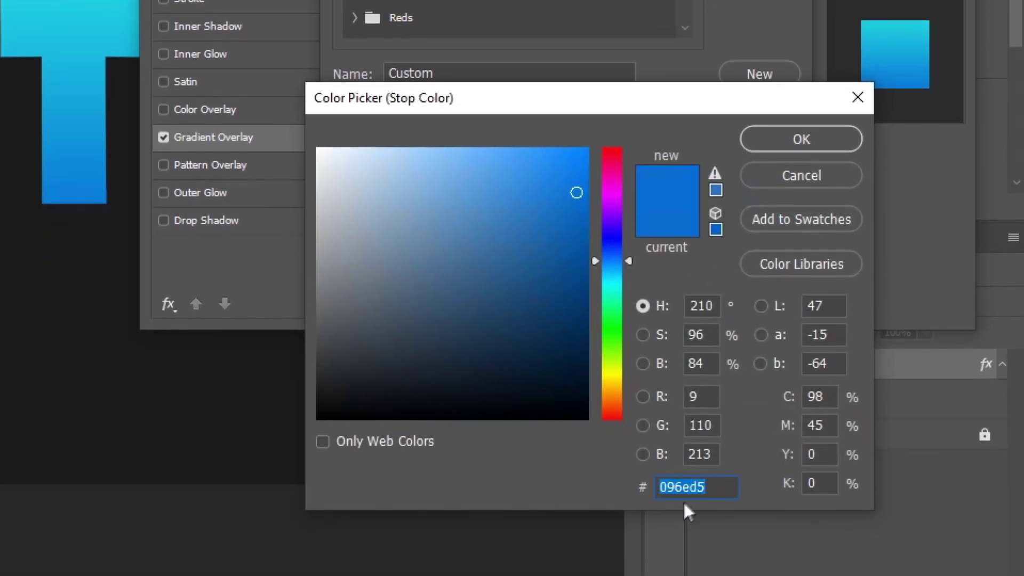
{"action": "left_click", "coordinate": [784, 145]}
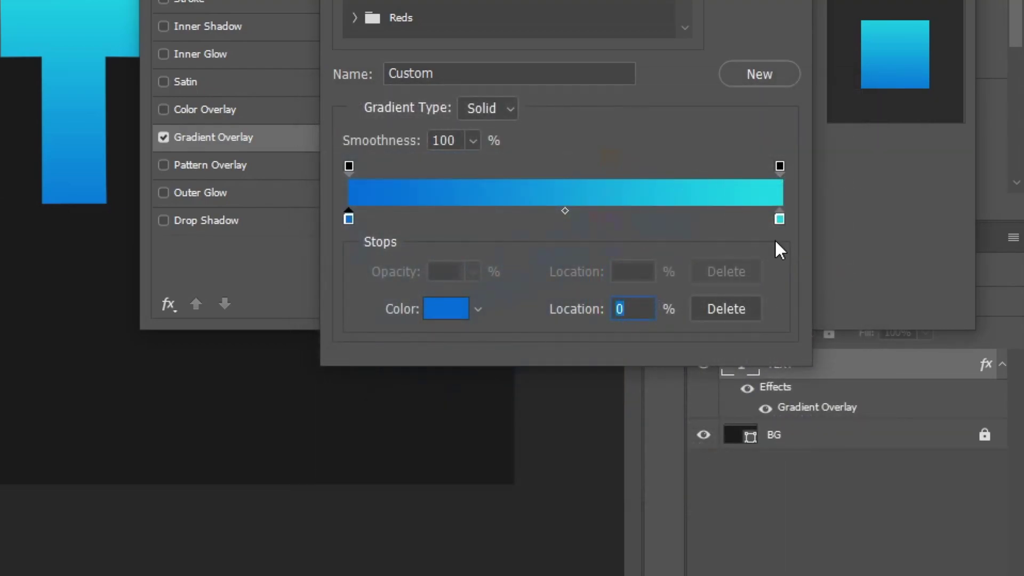
{"action": "double_click", "coordinate": [779, 219]}
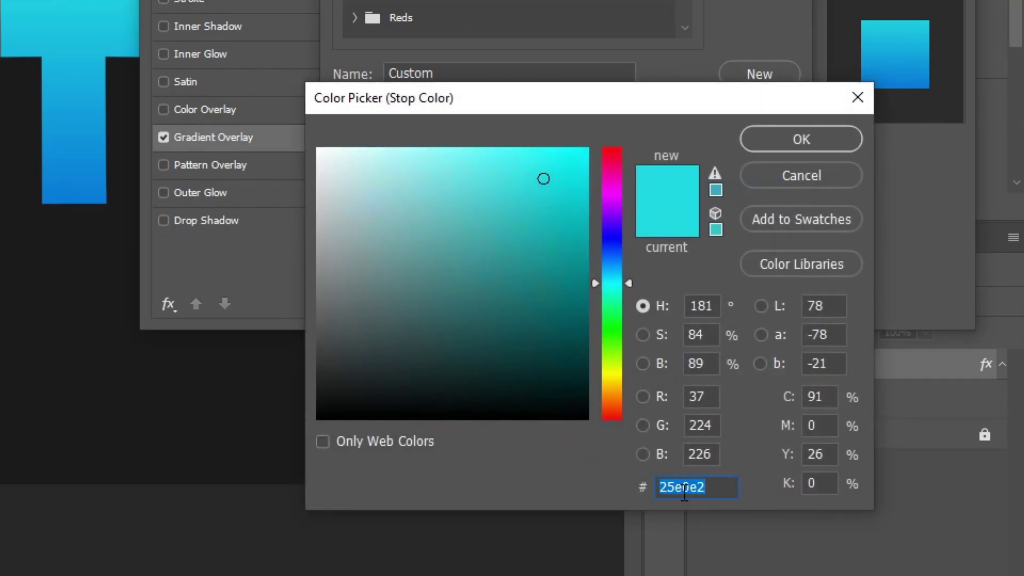
{"action": "left_click", "coordinate": [795, 138]}
{"action": "key", "text": "Return"}
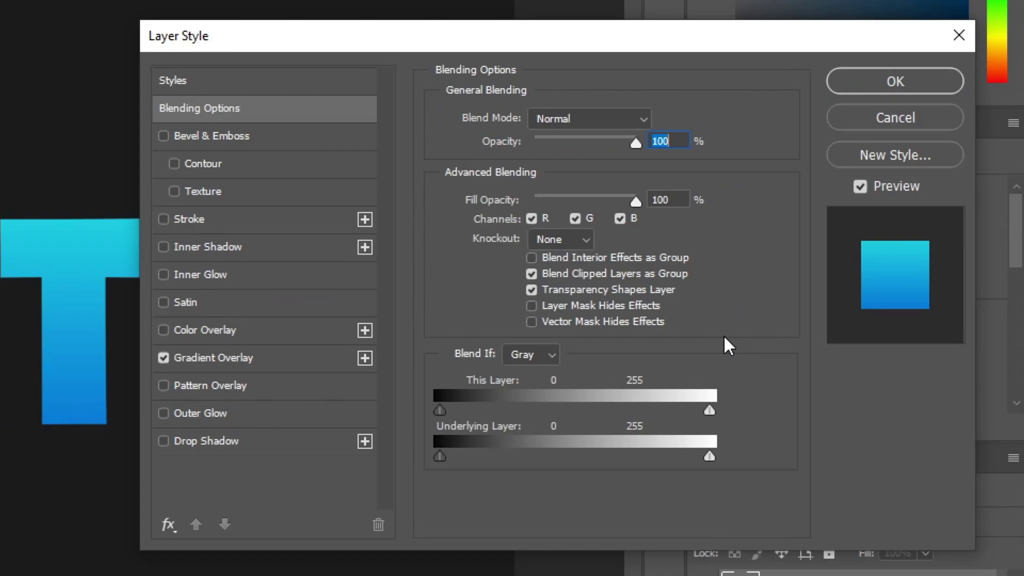
Add a Smooth Inner Bevel at 84% depth and 7 px size, and apply the styles
{"action": "left_click", "coordinate": [164, 136]}
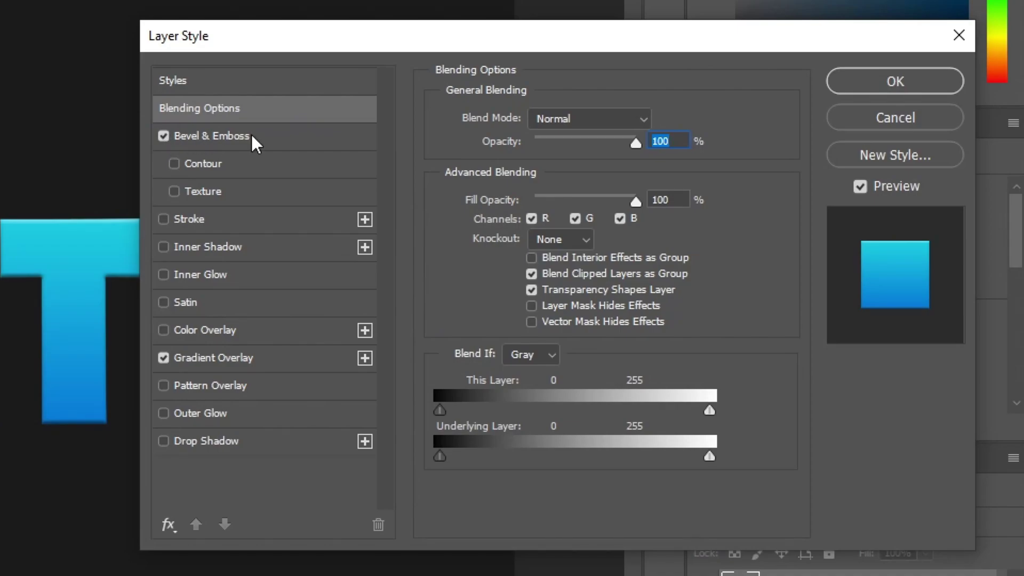
{"action": "left_click", "coordinate": [251, 133]}
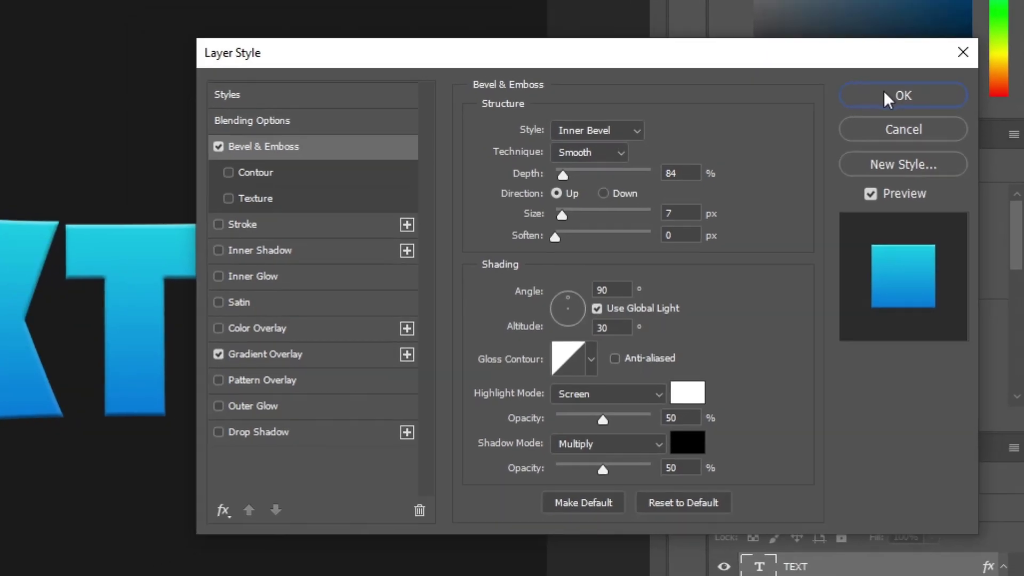
{"action": "left_click", "coordinate": [901, 96]}
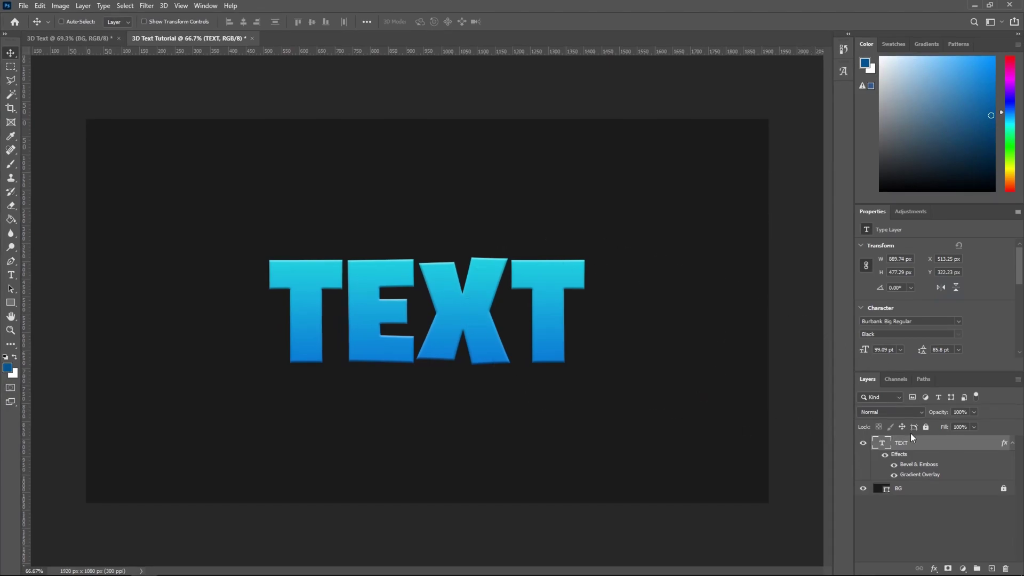
Duplicate TEXT beneath the original and turn off the copy's bevel and gradient
{"action": "key", "text": "ctrl+j"}
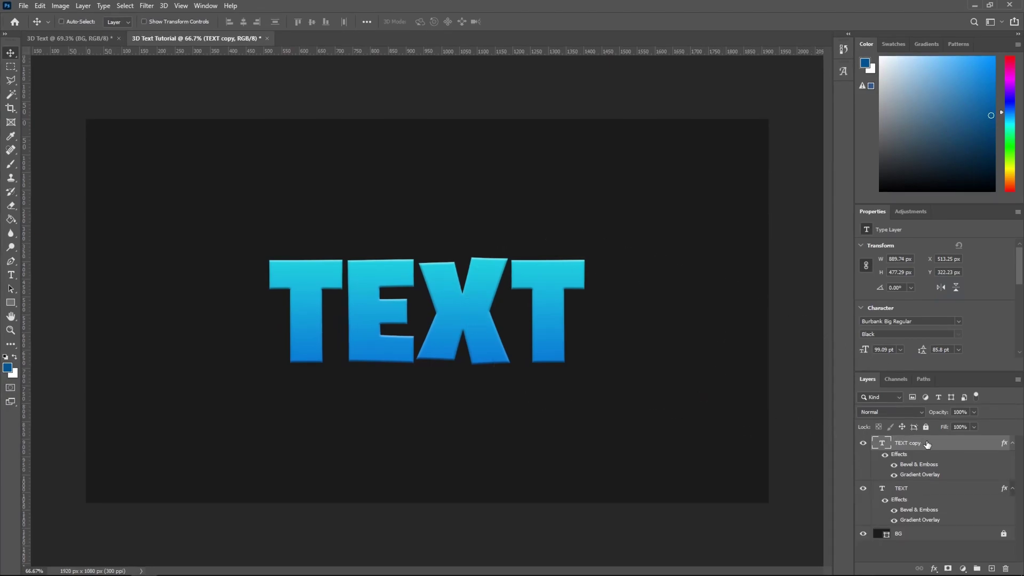
{"action": "left_click_drag", "start_coordinate": [926, 444], "coordinate": [933, 527]}
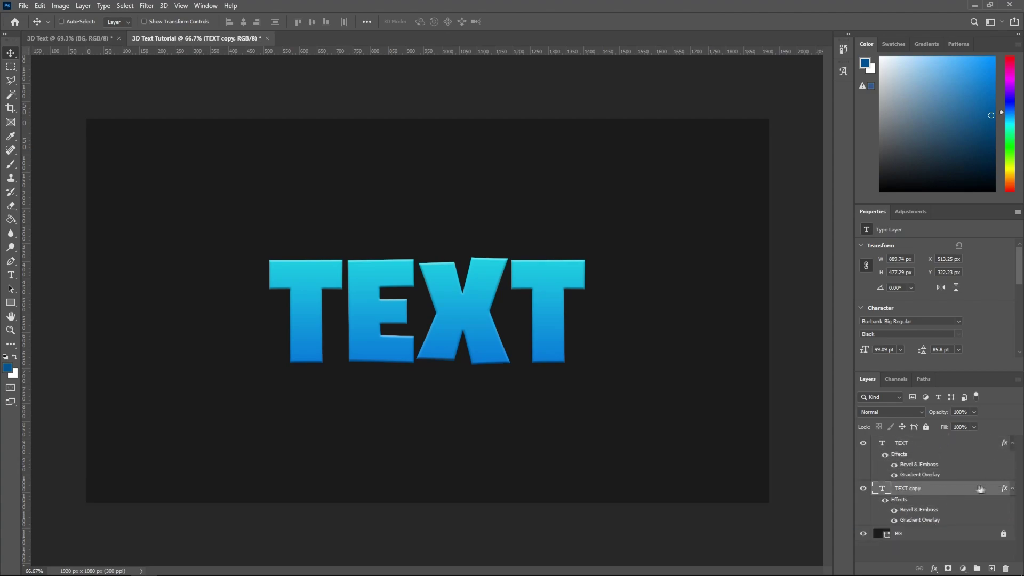
{"action": "double_click", "coordinate": [951, 490]}
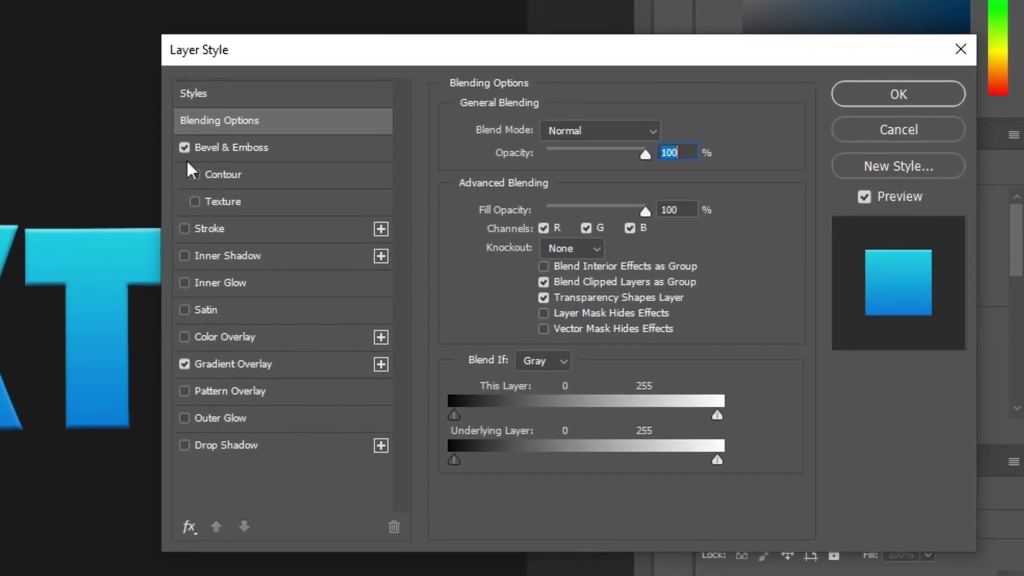
{"action": "left_click", "coordinate": [169, 145]}
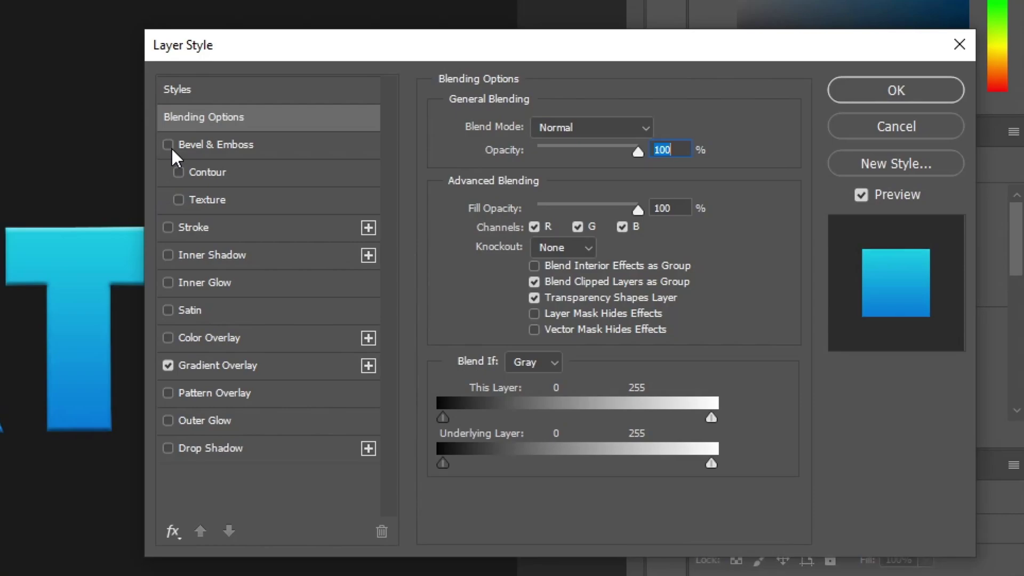
{"action": "left_click", "coordinate": [168, 365]}
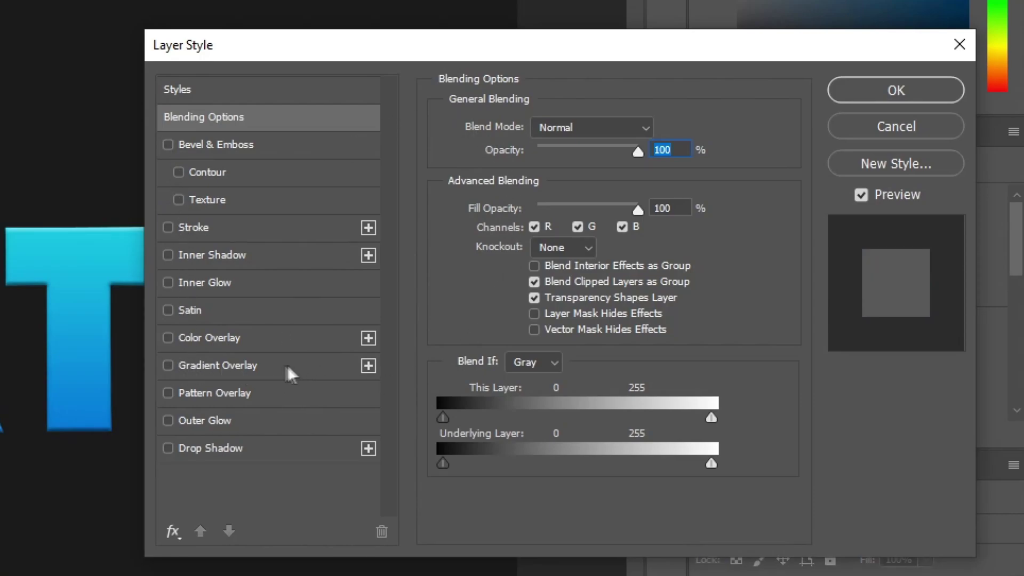
Give TEXT copy a dark blue Color Overlay at 100% opacity
{"action": "left_click", "coordinate": [167, 339]}
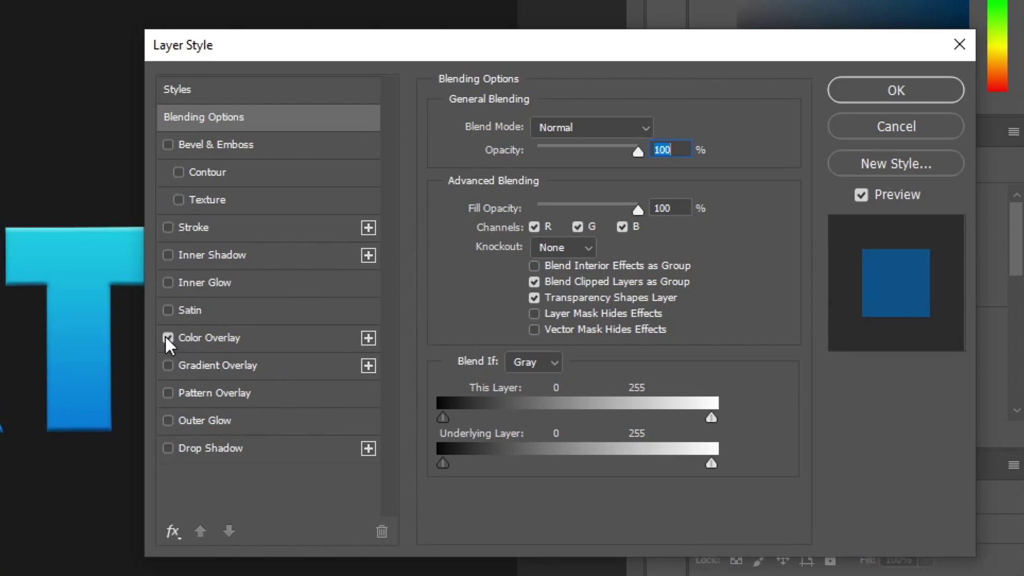
{"action": "left_click", "coordinate": [222, 339]}
{"action": "left_click", "coordinate": [658, 130]}
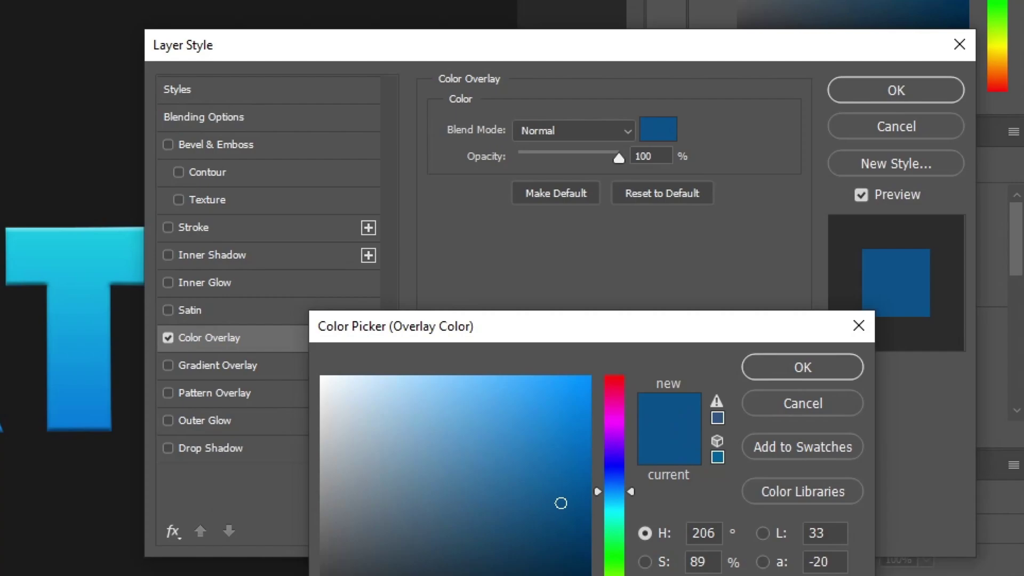
{"action": "left_click", "coordinate": [786, 364]}
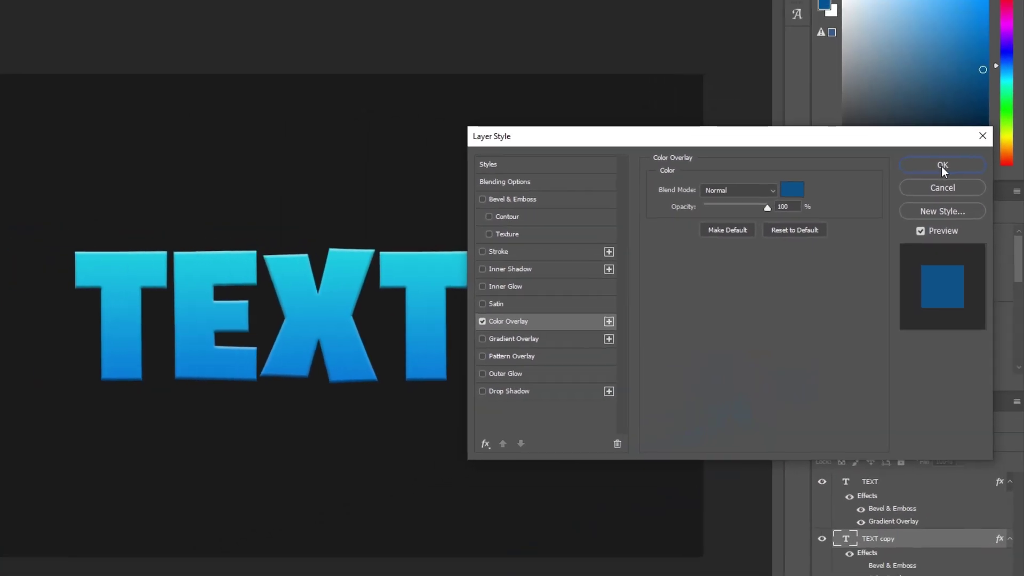
{"action": "left_click", "coordinate": [898, 93]}
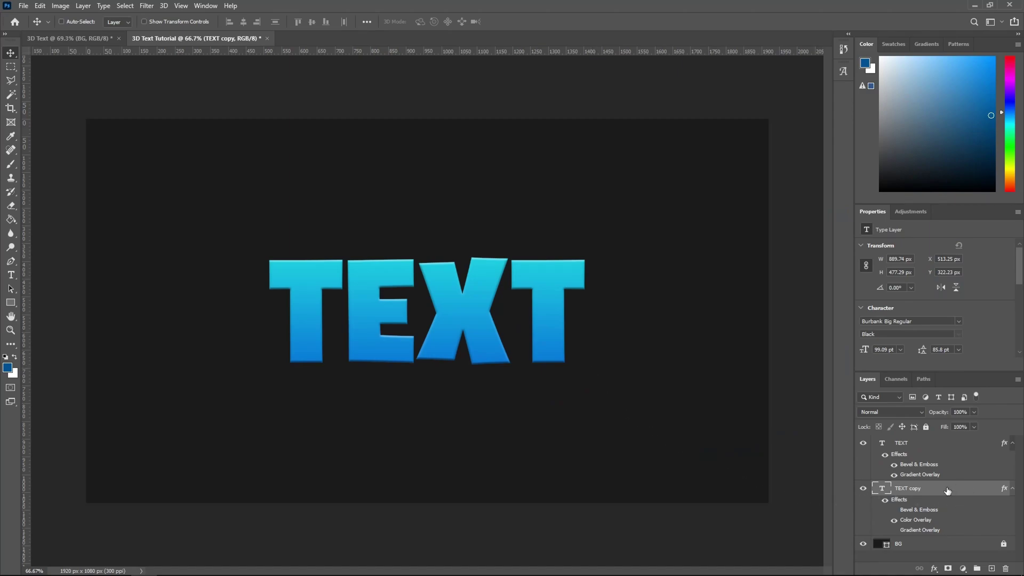
Scale the TEXT copy layer down to about 95%
{"action": "key", "text": "ctrl+t"}
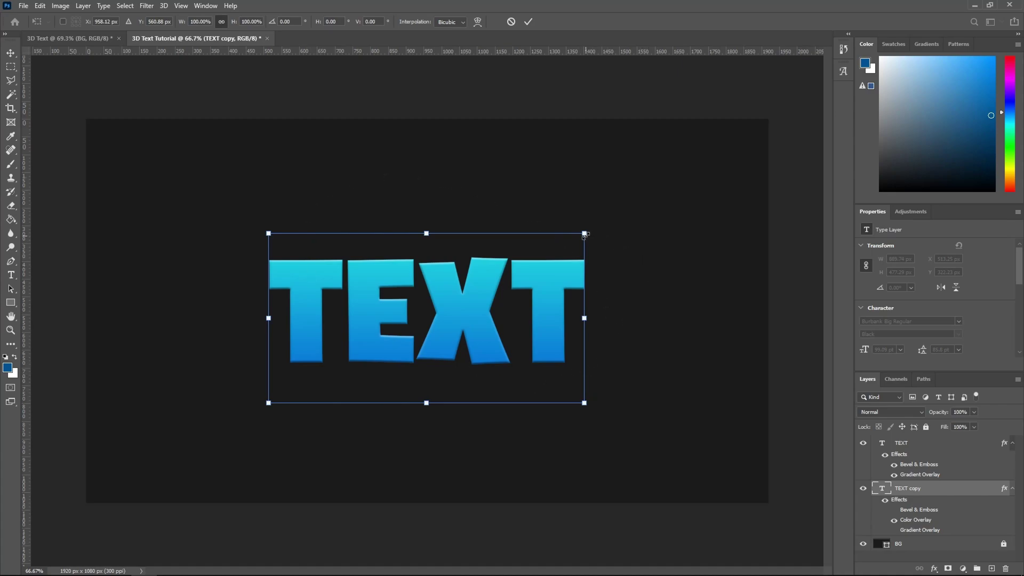
{"action": "mouse_move", "coordinate": [584, 235]}
{"action": "left_mouse_down"}
{"action": "mouse_move", "coordinate": [563, 250]}
{"action": "mouse_move", "coordinate": [573, 245]}
{"action": "left_mouse_up"}
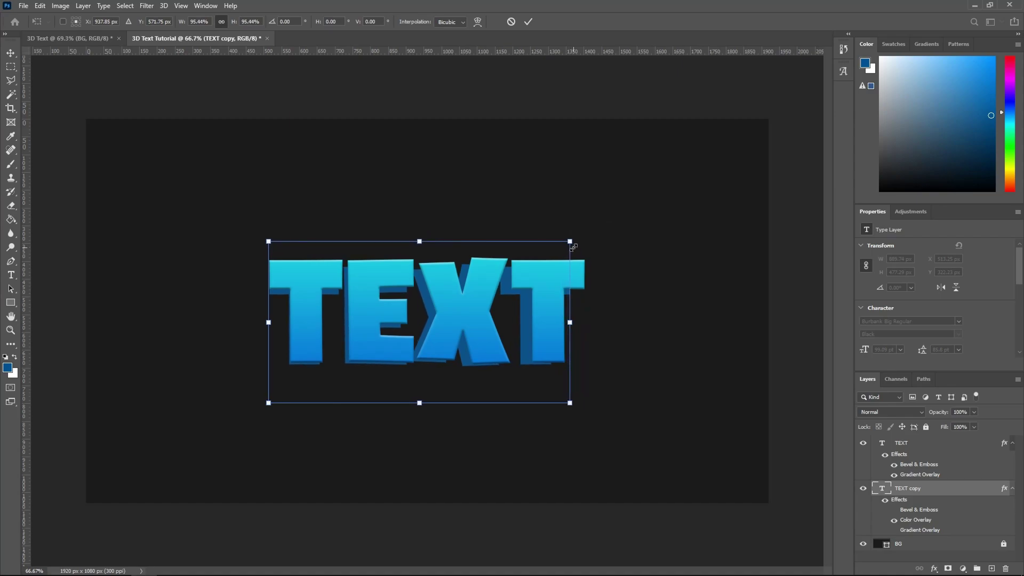
{"action": "left_click", "coordinate": [528, 22]}
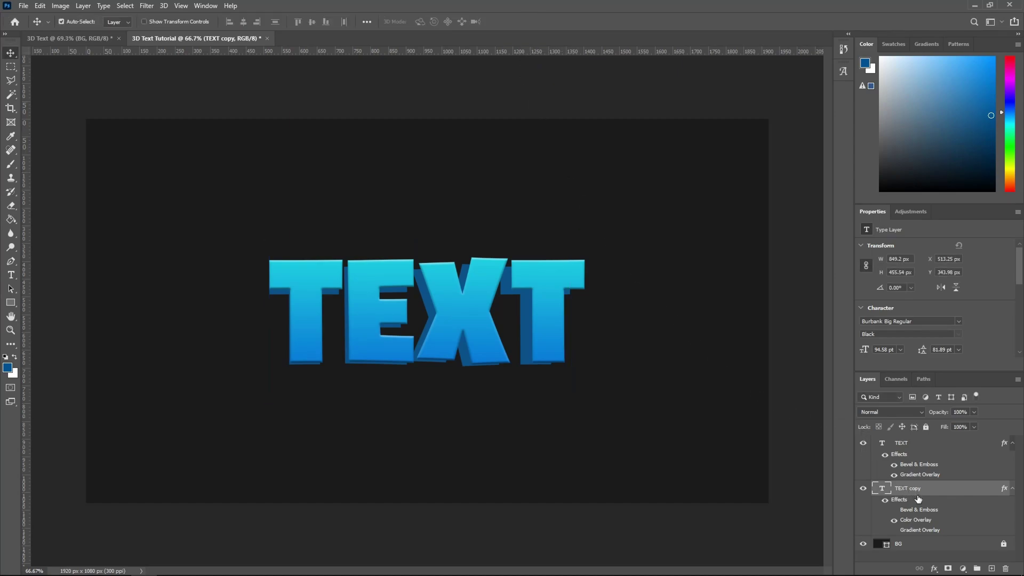
Centre TEXT copy horizontally and nudge it down to Y 354.98 px
{"action": "key", "text": "ctrl+a"}
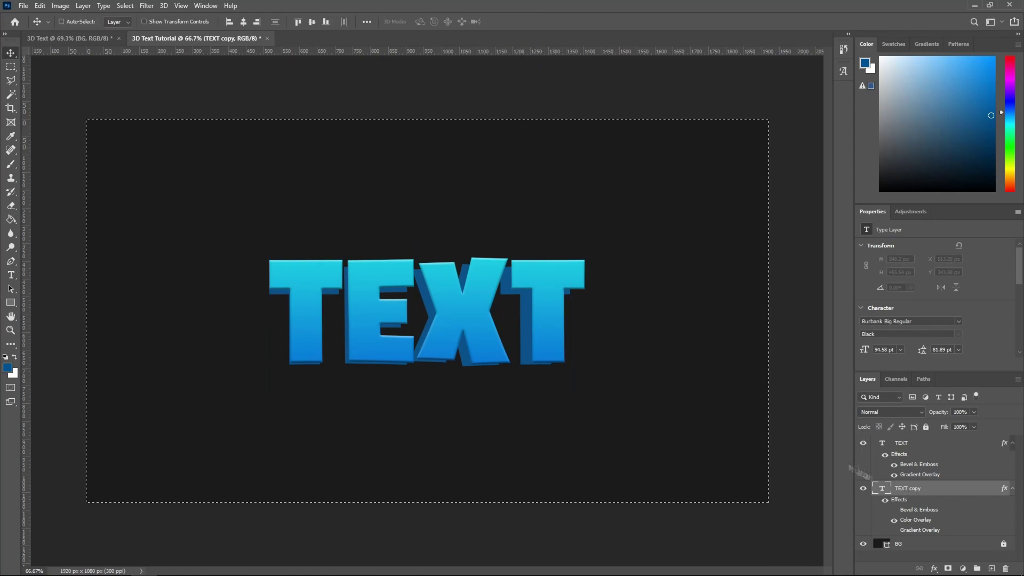
{"action": "left_click", "coordinate": [249, 23]}
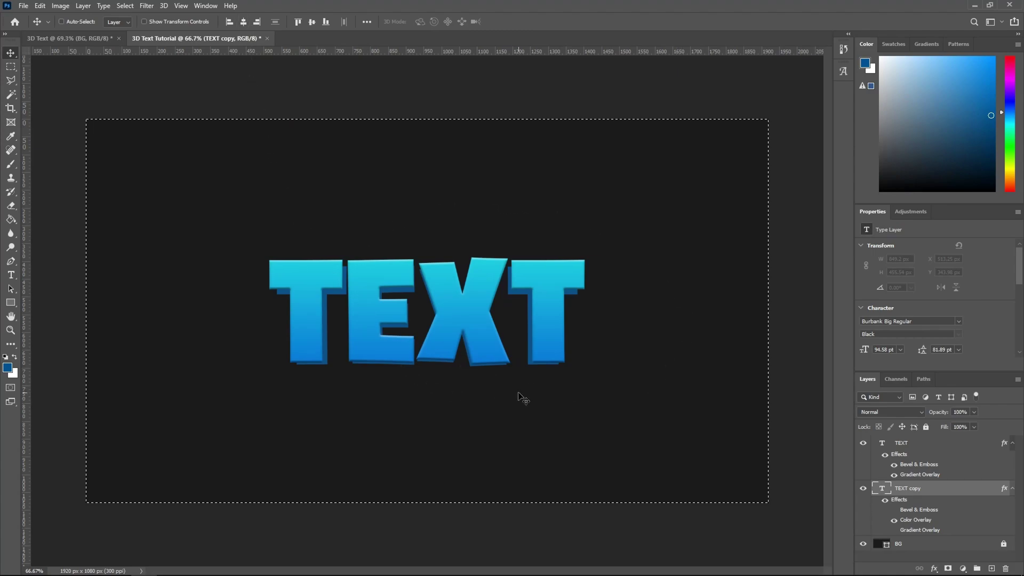
{"action": "key", "text": "ctrl+d"}
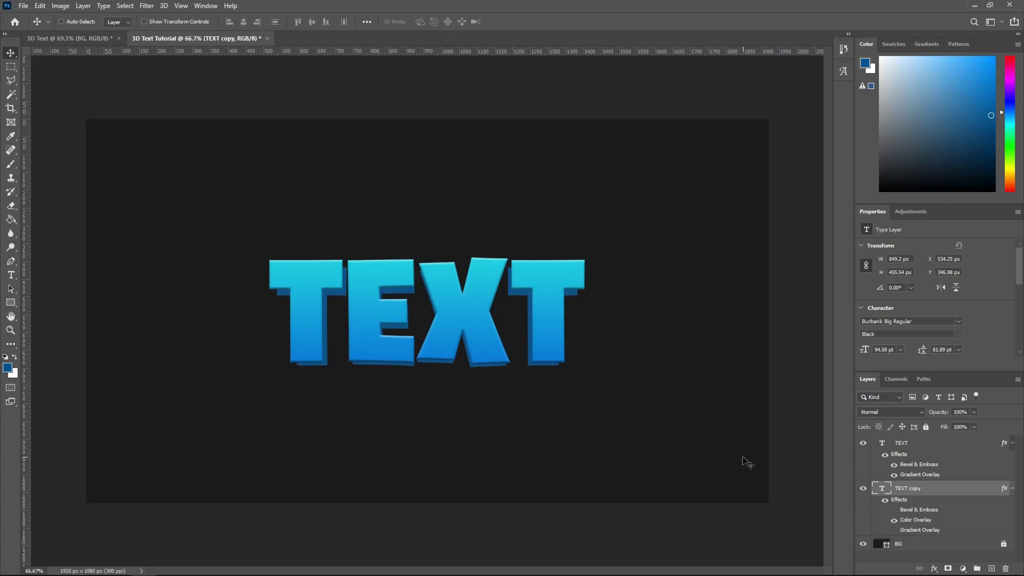
{"action": "key", "text": "Down"}
{"action": "key", "text": "Down"}
{"action": "key", "text": "Down"}
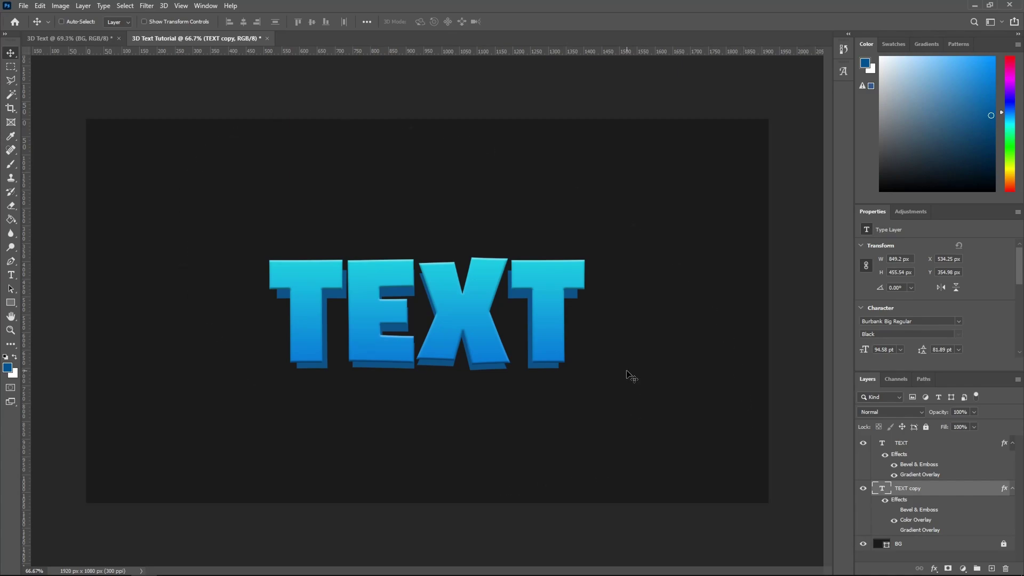
Zoom in to inspect the extruded letters, then zoom back out
{"action": "scroll", "coordinate": [659, 310], "scroll_direction": "up", "scroll_amount": 2}
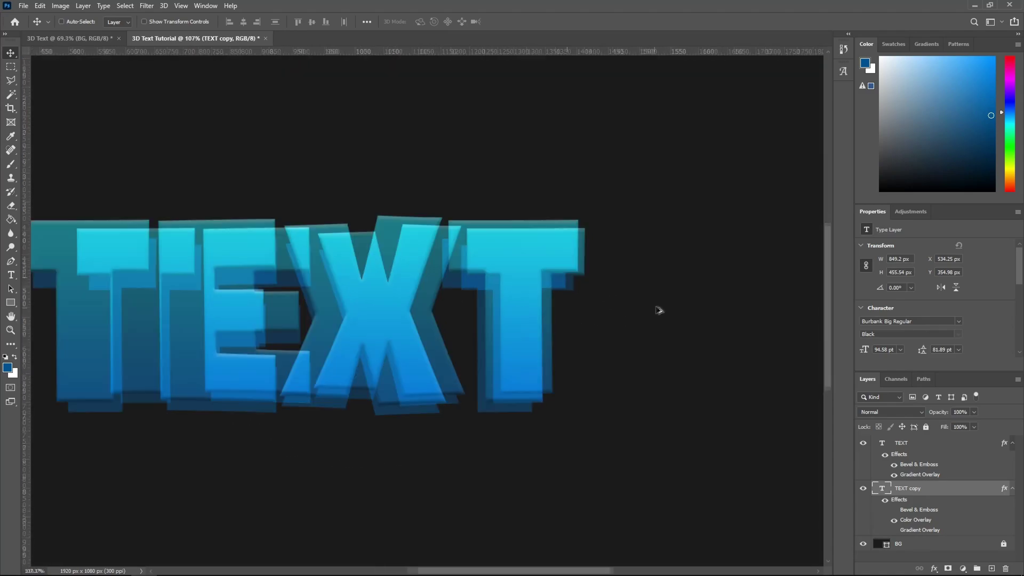
{"action": "scroll", "coordinate": [539, 258], "scroll_direction": "up", "scroll_amount": 4}
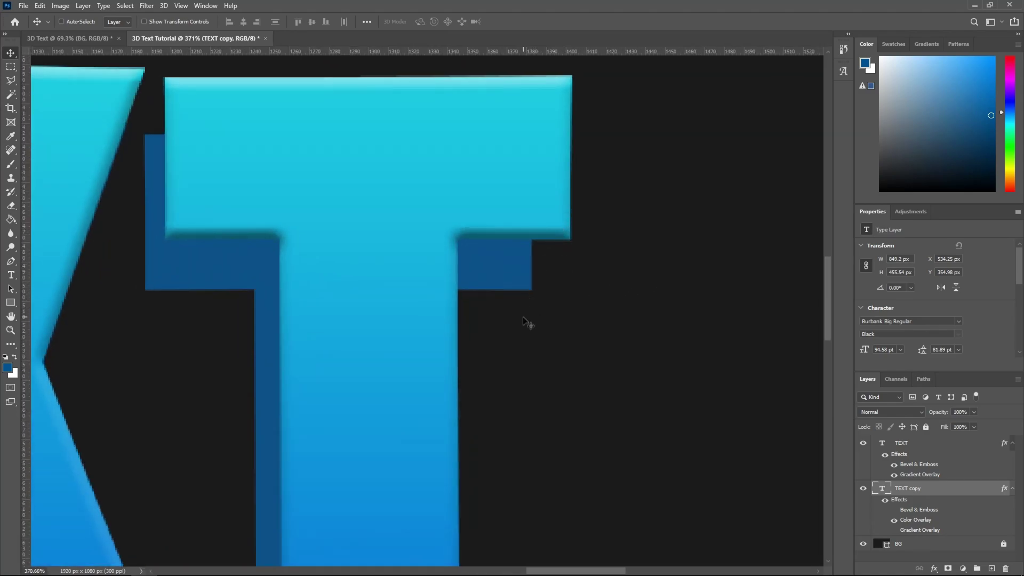
{"action": "scroll", "coordinate": [523, 320], "scroll_direction": "down", "scroll_amount": 10}
{"action": "scroll", "coordinate": [523, 320], "scroll_direction": "left", "scroll_amount": 5}
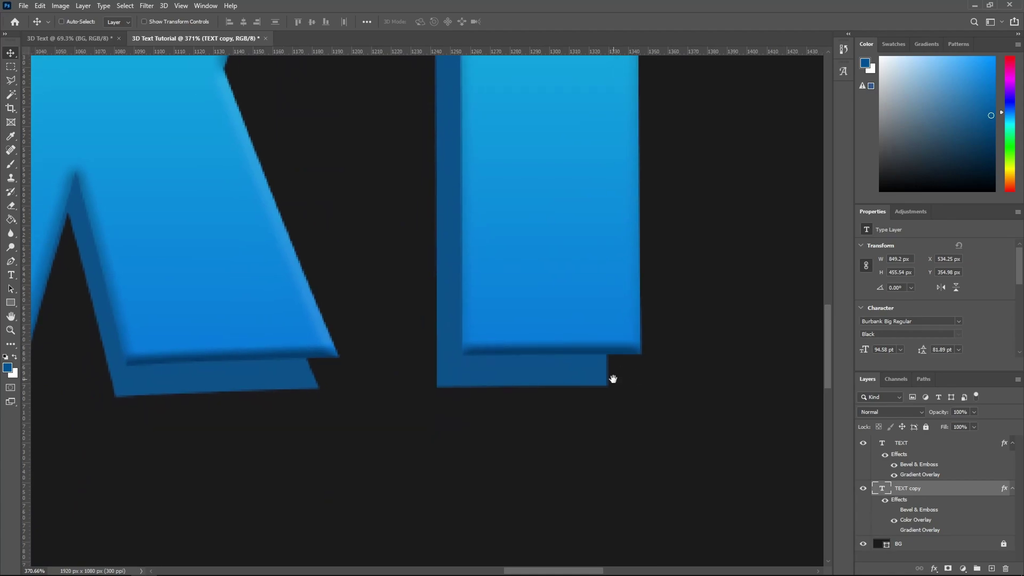
{"action": "scroll", "coordinate": [581, 414], "scroll_direction": "down", "scroll_amount": 2}
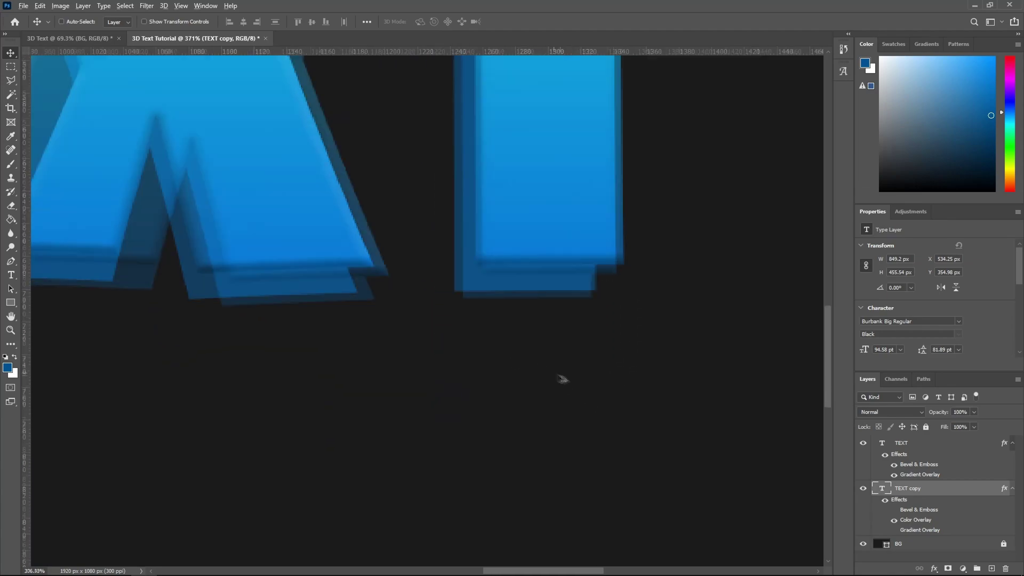
{"action": "scroll", "coordinate": [562, 378], "scroll_direction": "down", "scroll_amount": 6}
{"action": "scroll", "coordinate": [309, 302], "scroll_direction": "up", "scroll_amount": 2}
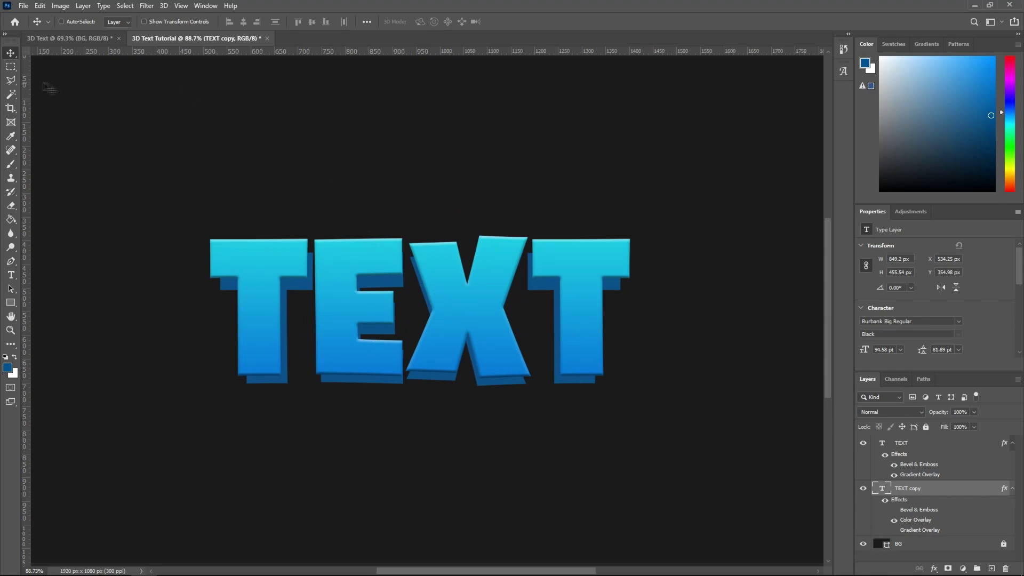
Choose the Polygonal Lasso Tool from the lasso flyout
{"action": "left_click", "coordinate": [15, 84]}
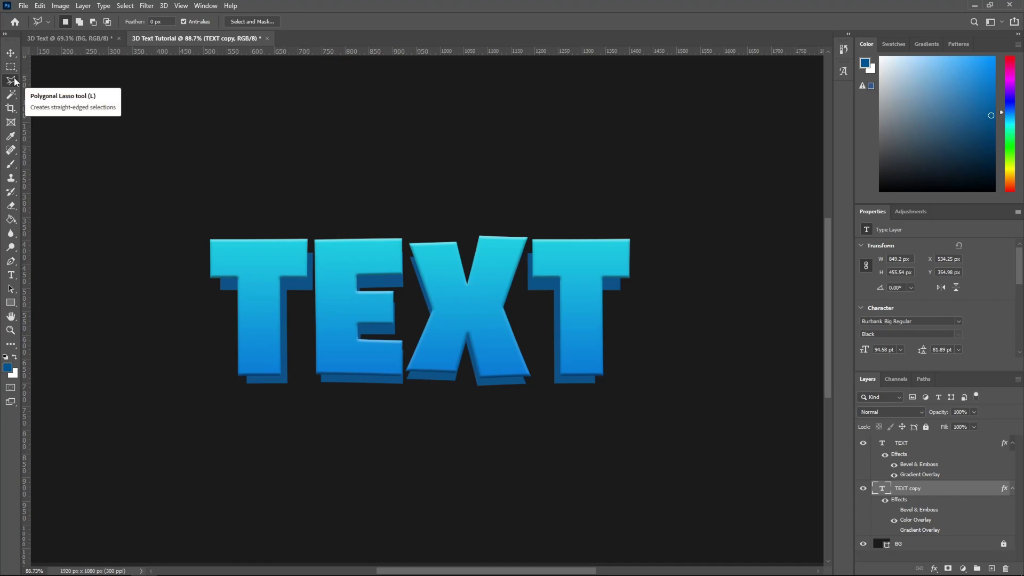
{"action": "right_click", "coordinate": [14, 82]}
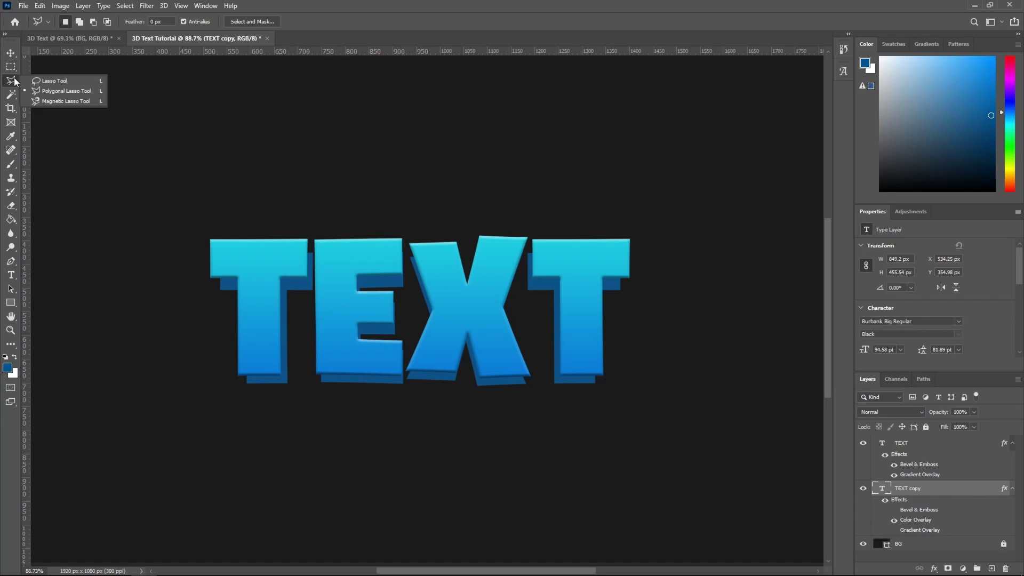
{"action": "left_click", "coordinate": [67, 91]}
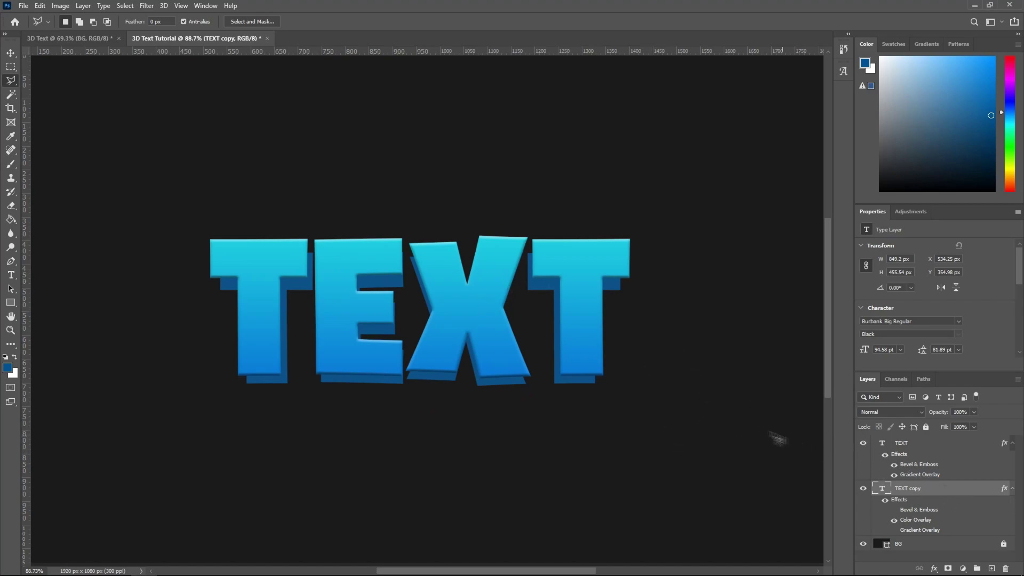
Create Layer 1 and select the triangular gap at the T's top-left corner
{"action": "key", "text": "ctrl+shift+n"}
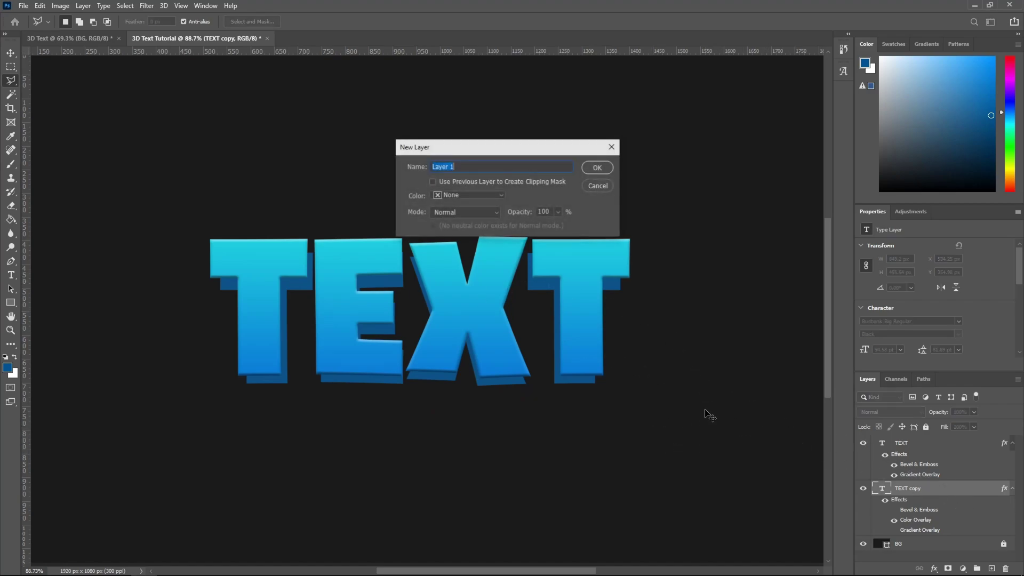
{"action": "left_click", "coordinate": [603, 169]}
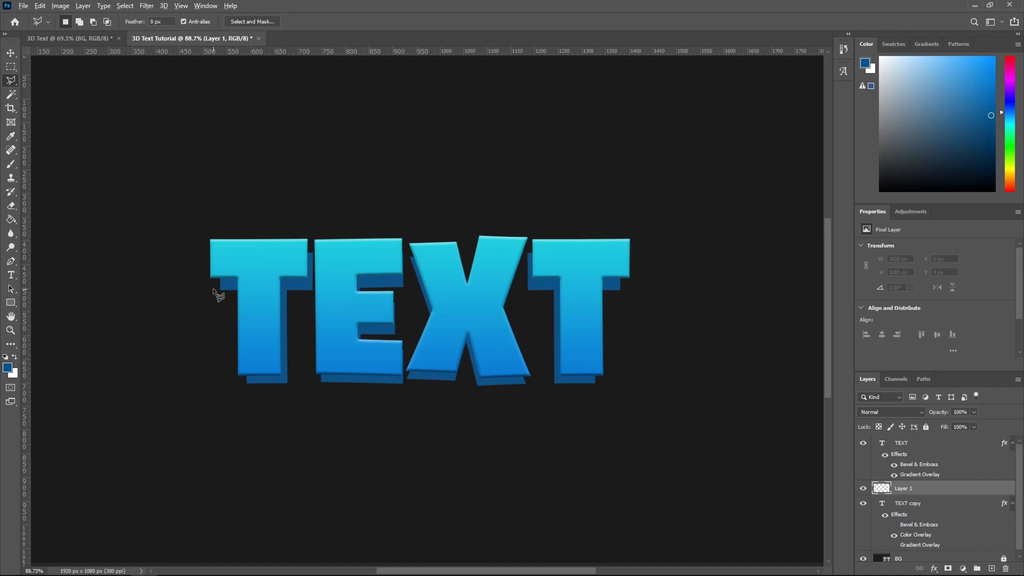
{"action": "scroll", "coordinate": [217, 292], "scroll_direction": "up", "scroll_amount": 1}
{"action": "scroll", "coordinate": [217, 292], "scroll_direction": "up", "scroll_amount": 10}
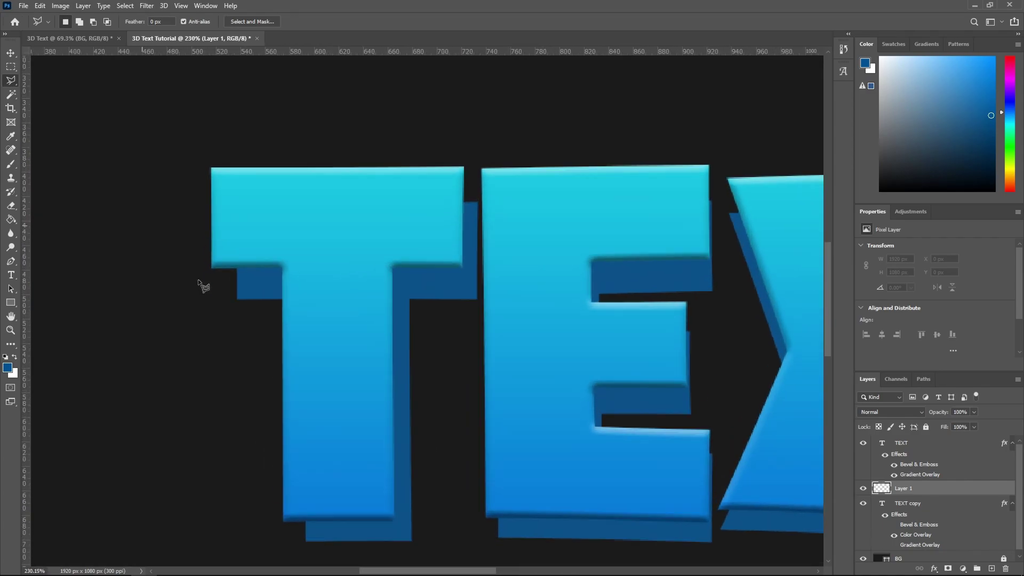
{"action": "scroll", "coordinate": [205, 290], "scroll_direction": "up", "scroll_amount": 6}
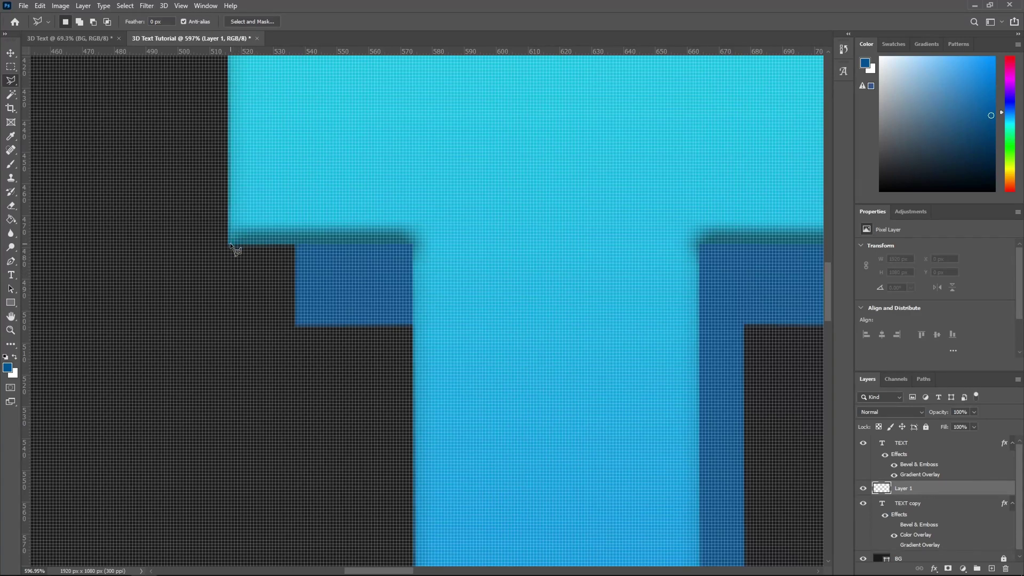
{"action": "left_click", "coordinate": [229, 245]}
{"action": "left_click", "coordinate": [296, 325]}
{"action": "left_click", "coordinate": [345, 181]}
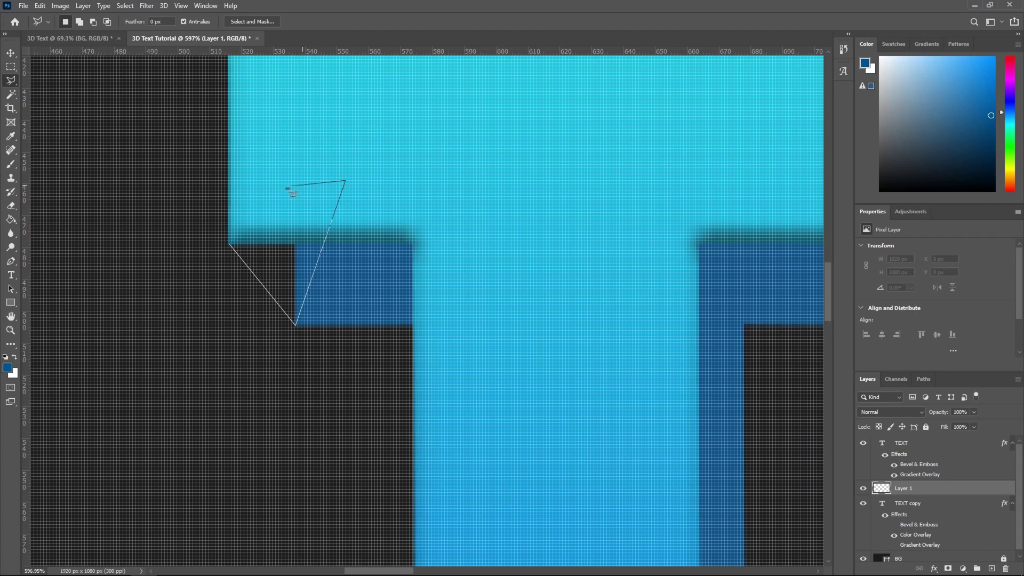
{"action": "left_click", "coordinate": [231, 246]}
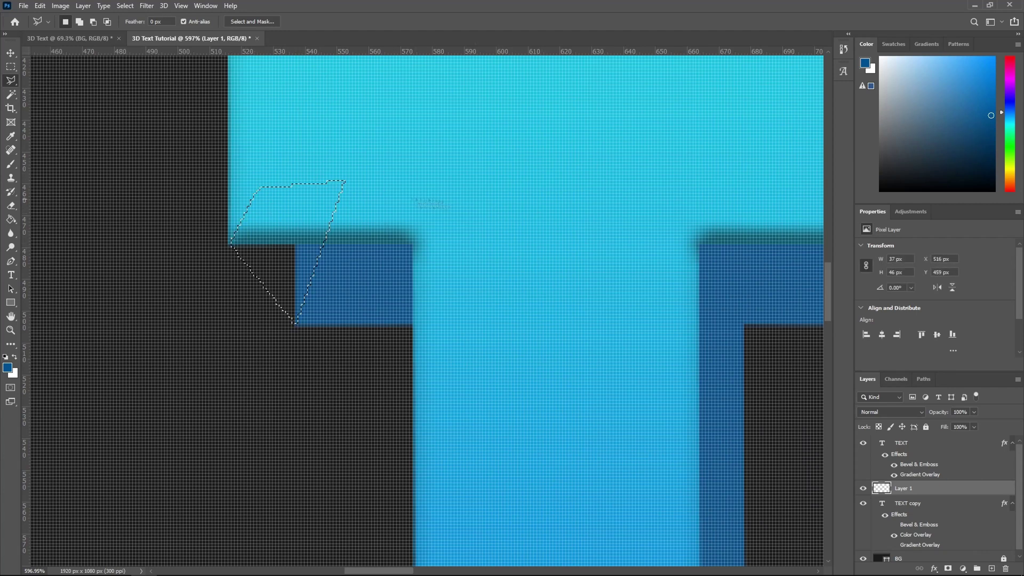
Set the foreground colour to the sides' dark blue, 0f5387
{"action": "left_click", "coordinate": [9, 367]}
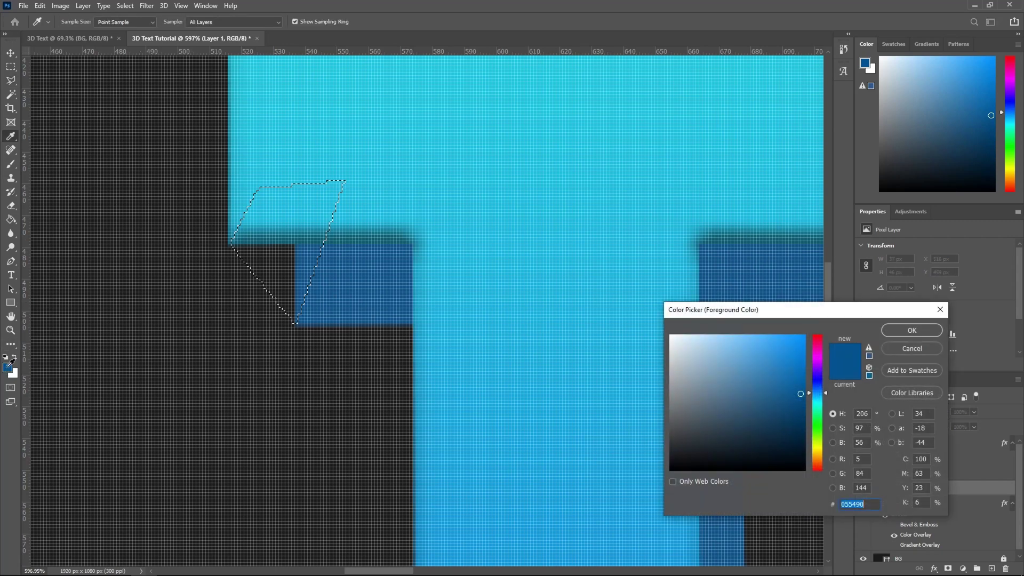
{"action": "left_click", "coordinate": [360, 285]}
{"action": "left_click", "coordinate": [909, 330]}
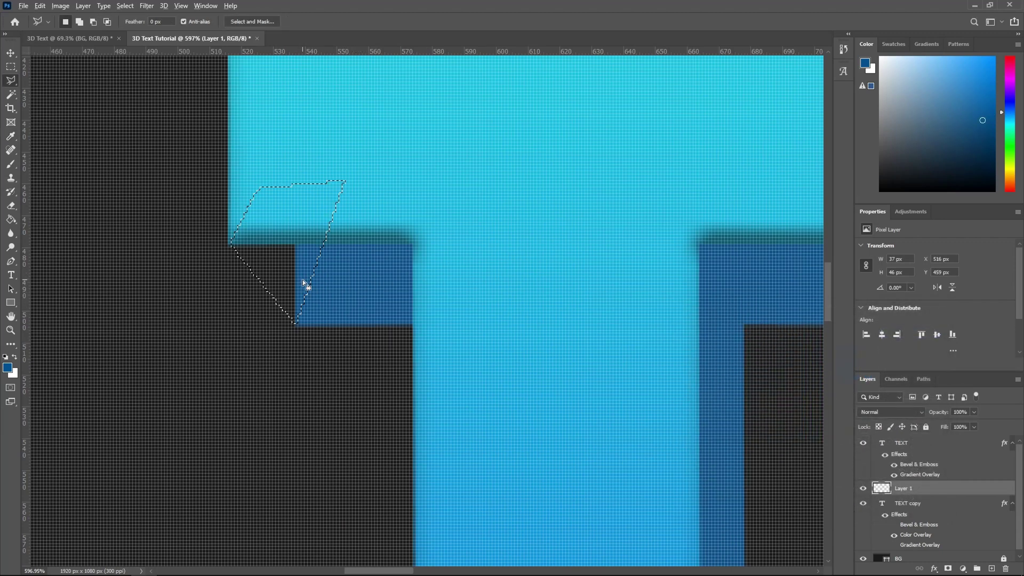
Fill the corner selection with the dark blue foreground and deselect
{"action": "key", "text": "alt+BackSpace"}
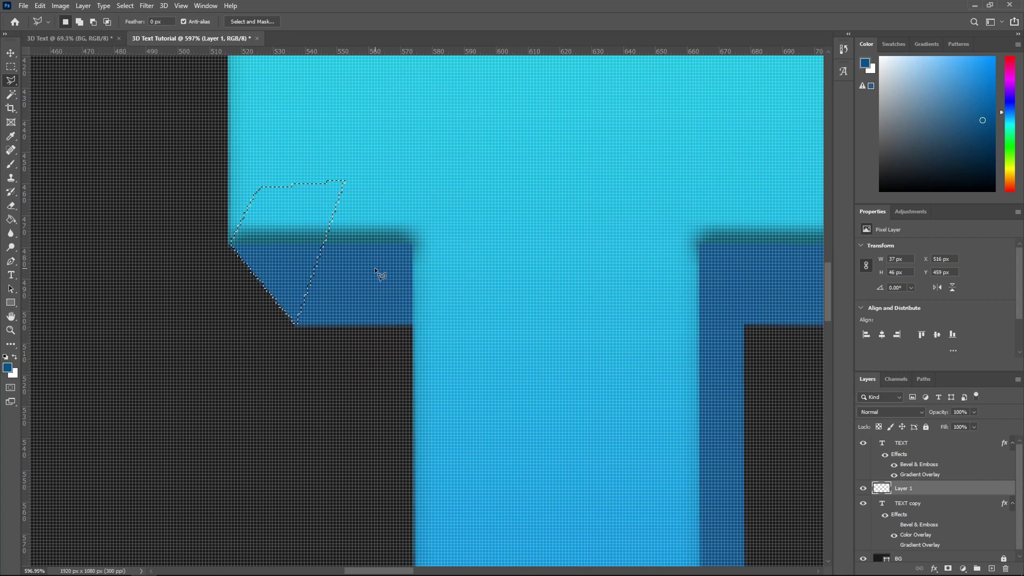
{"action": "key", "text": "ctrl+d"}
{"action": "scroll", "coordinate": [368, 269], "scroll_direction": "down", "scroll_amount": 5, "text": "alt"}
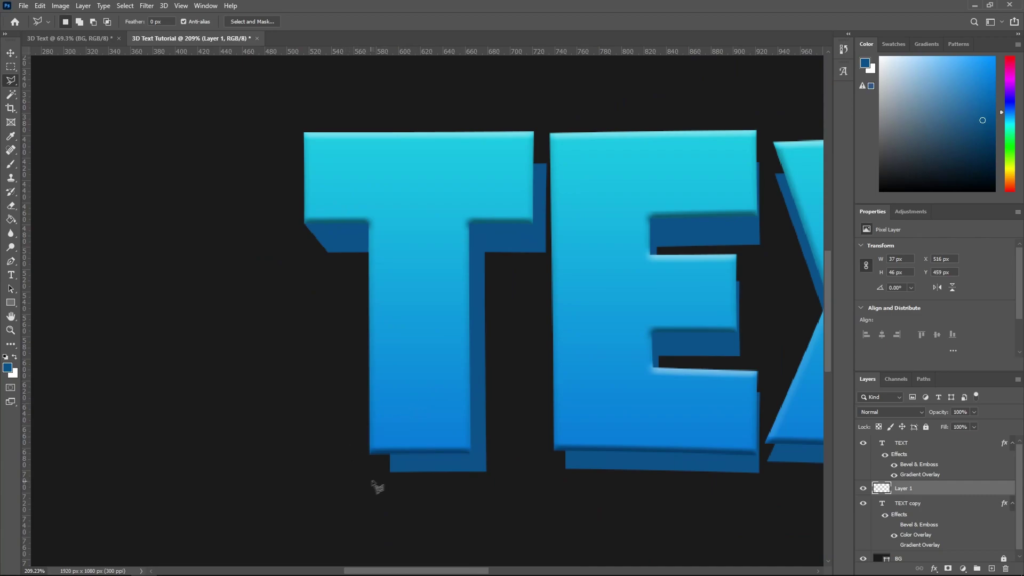
{"action": "scroll", "coordinate": [406, 486], "scroll_direction": "up", "scroll_amount": 2}
{"action": "scroll", "coordinate": [408, 487], "scroll_direction": "up", "scroll_amount": 4}
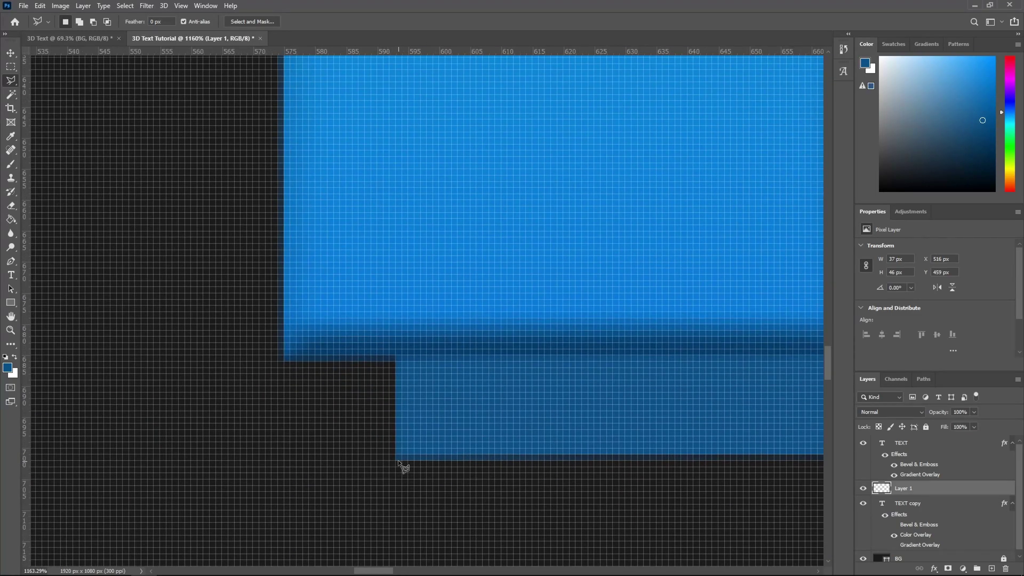
Select the gap at the T's bottom corner with the Polygonal Lasso
{"action": "left_click", "coordinate": [398, 461]}
{"action": "left_click", "coordinate": [284, 362]}
{"action": "left_click", "coordinate": [382, 314]}
{"action": "left_click", "coordinate": [458, 325]}
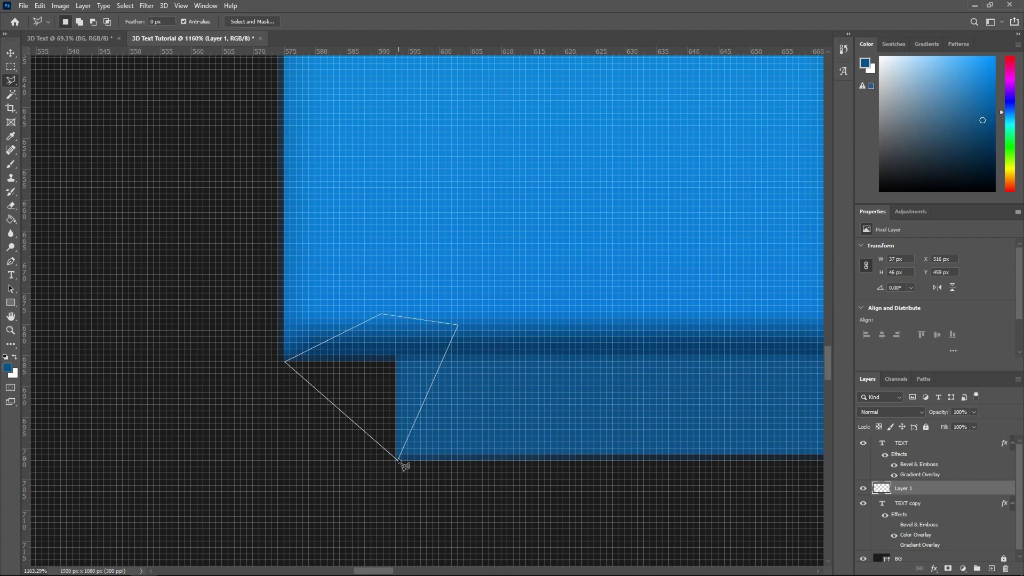
{"action": "left_click", "coordinate": [399, 462]}
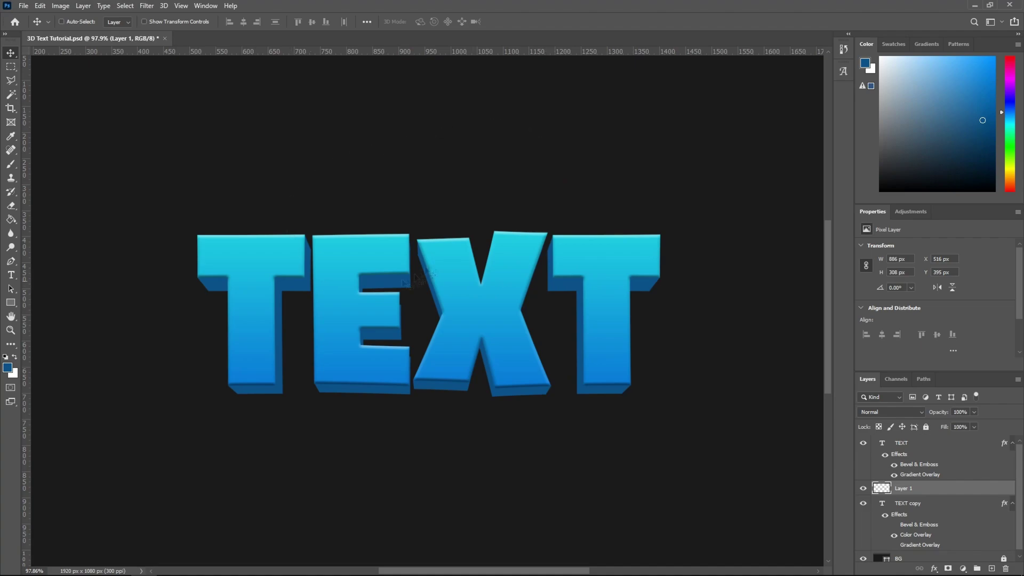
Add a Hue/Saturation adjustment layer above TEXT with Saturation at +15
{"action": "scroll", "coordinate": [437, 307], "scroll_direction": "down", "scroll_amount": 3}
{"action": "scroll", "coordinate": [438, 302], "scroll_direction": "up", "scroll_amount": 2}
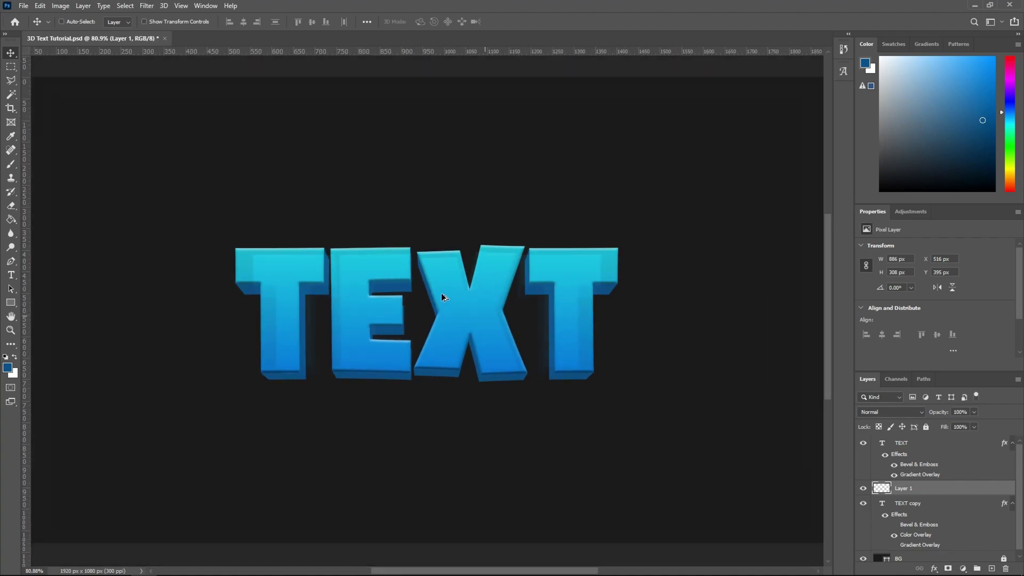
{"action": "scroll", "coordinate": [440, 296], "scroll_direction": "down", "scroll_amount": 2}
{"action": "scroll", "coordinate": [435, 312], "scroll_direction": "up", "scroll_amount": 4}
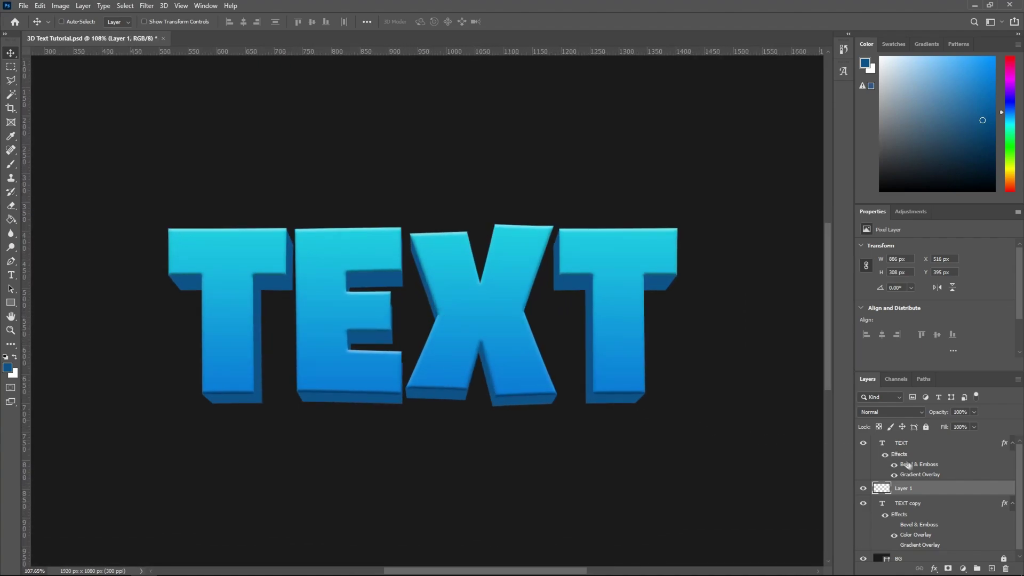
{"action": "left_click", "coordinate": [933, 444]}
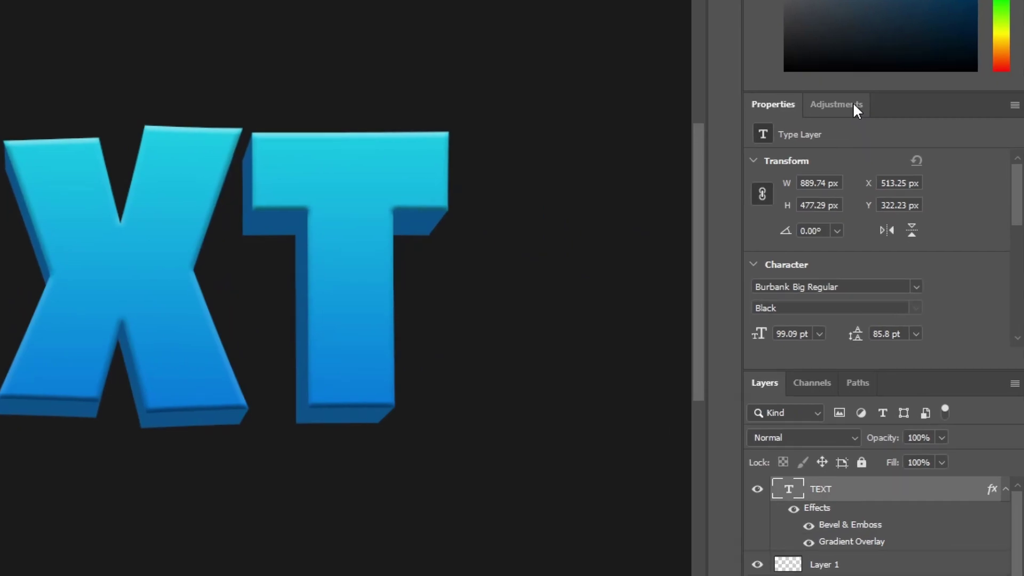
{"action": "left_click", "coordinate": [853, 106]}
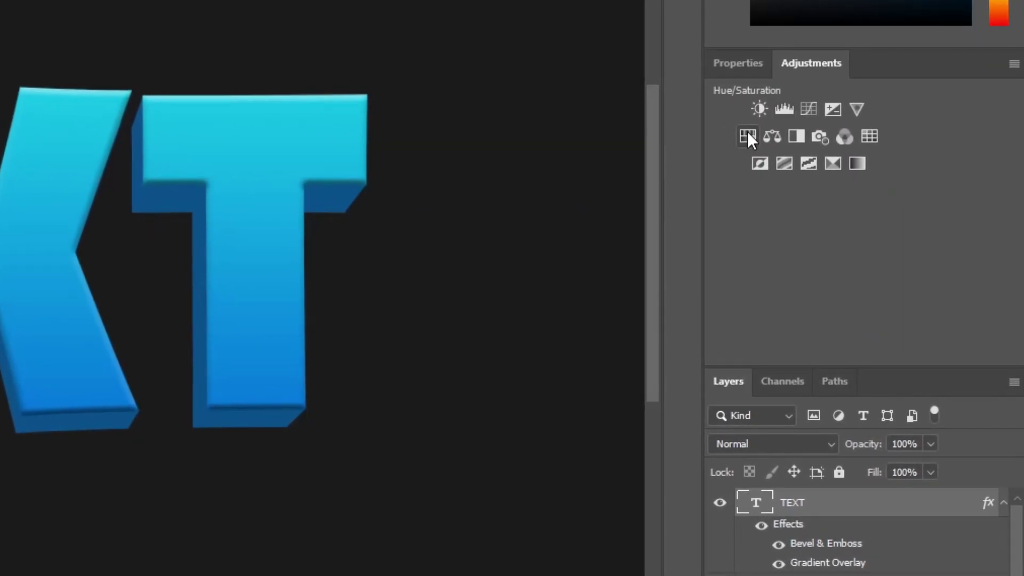
{"action": "left_click", "coordinate": [747, 135]}
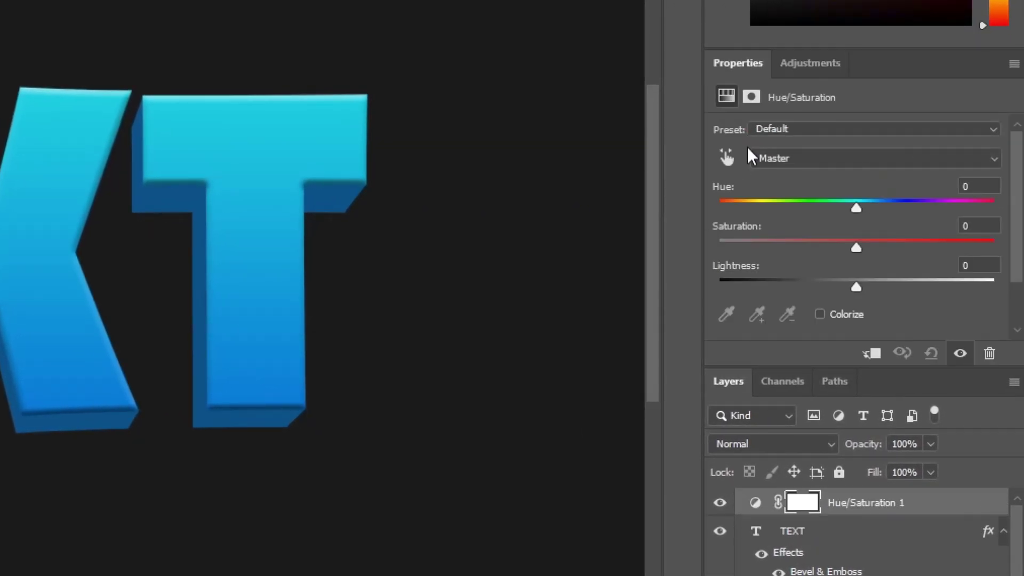
{"action": "left_click_drag", "start_coordinate": [855, 244], "coordinate": [877, 248]}
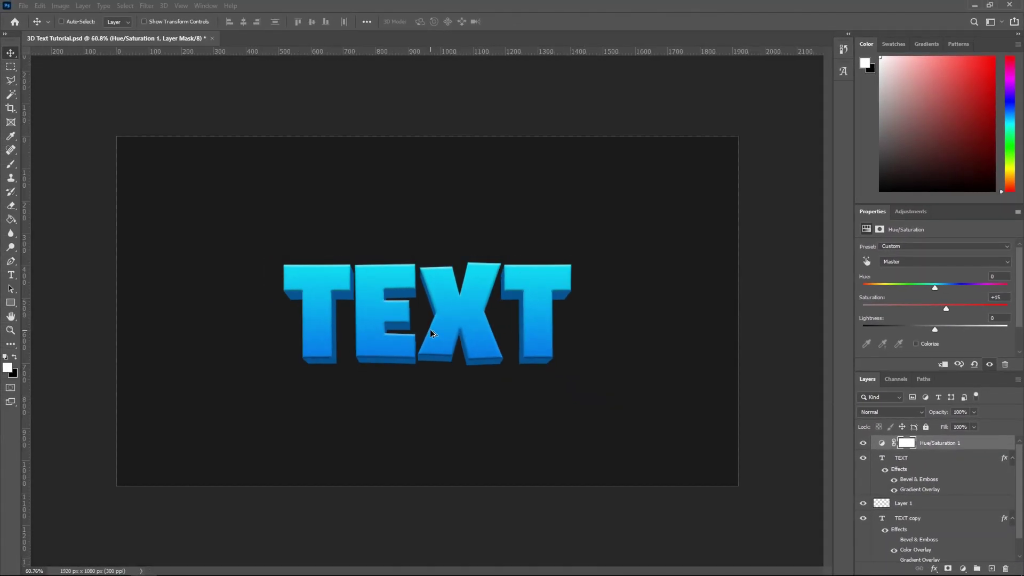
Hide the BG layer to show the lettering on transparency
{"action": "scroll", "coordinate": [432, 333], "scroll_direction": "up", "scroll_amount": 1}
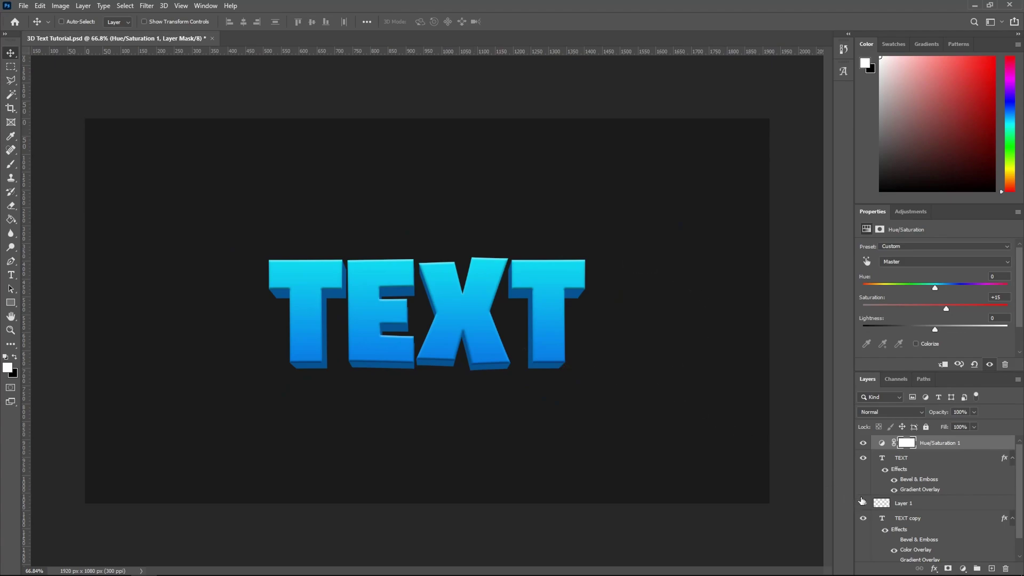
{"action": "scroll", "coordinate": [864, 503], "scroll_direction": "down", "scroll_amount": 1}
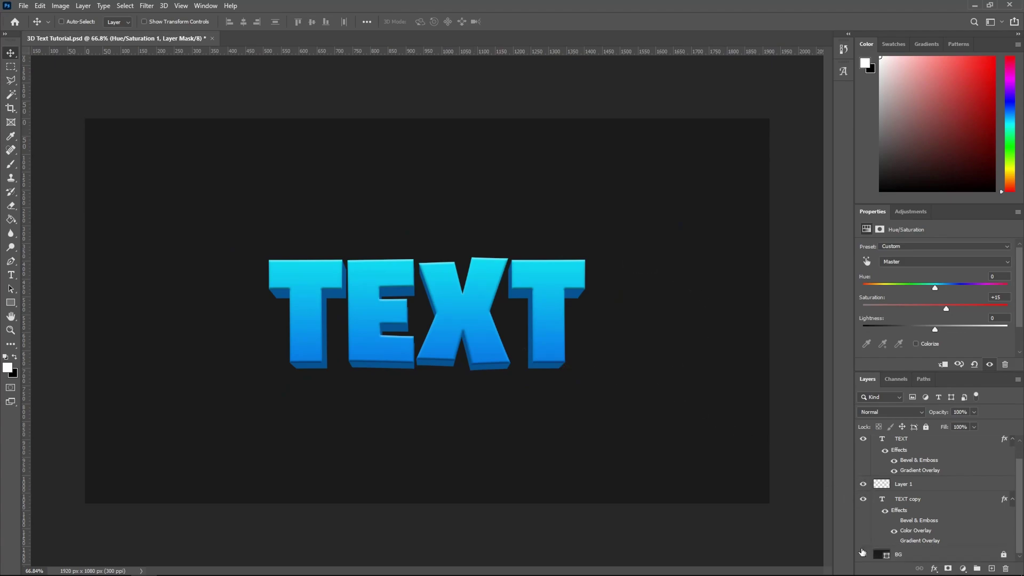
{"action": "left_click", "coordinate": [863, 555]}
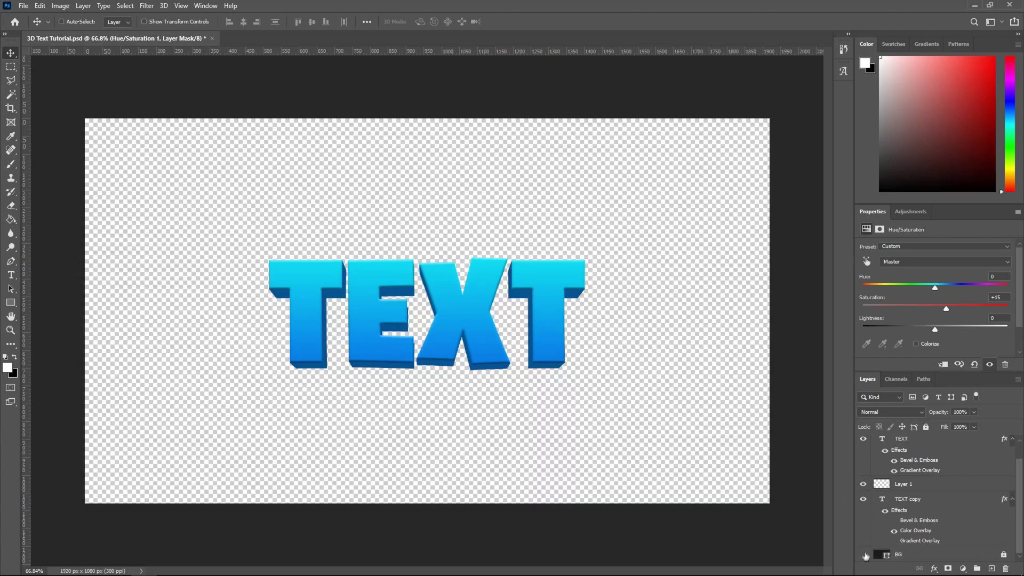
Try a Drop Shadow on TEXT copy, then cancel the Layer Style dialog
{"action": "left_click", "coordinate": [964, 501]}
{"action": "double_click", "coordinate": [964, 501]}
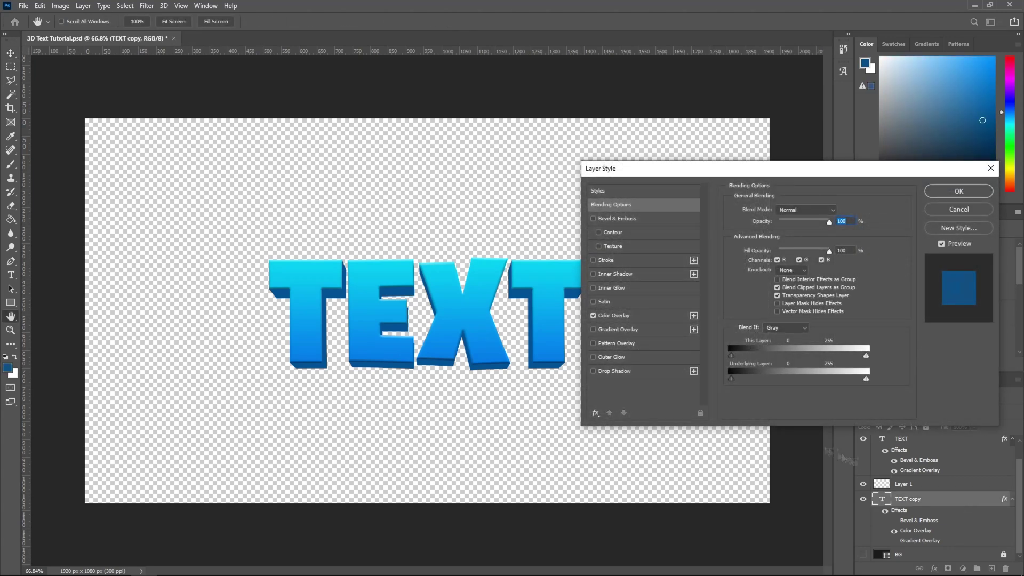
{"action": "left_click", "coordinate": [592, 371]}
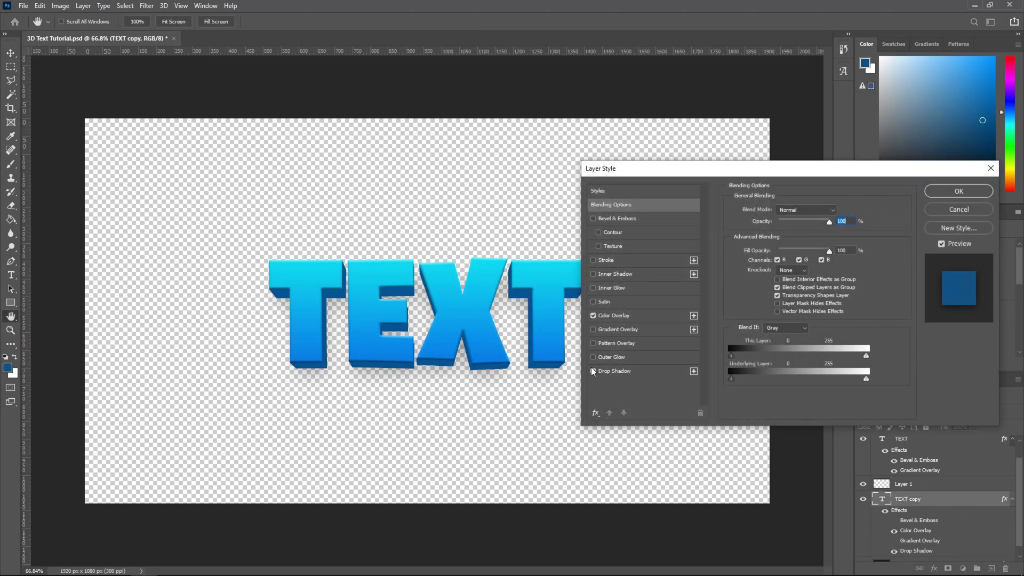
{"action": "key", "text": "Escape"}
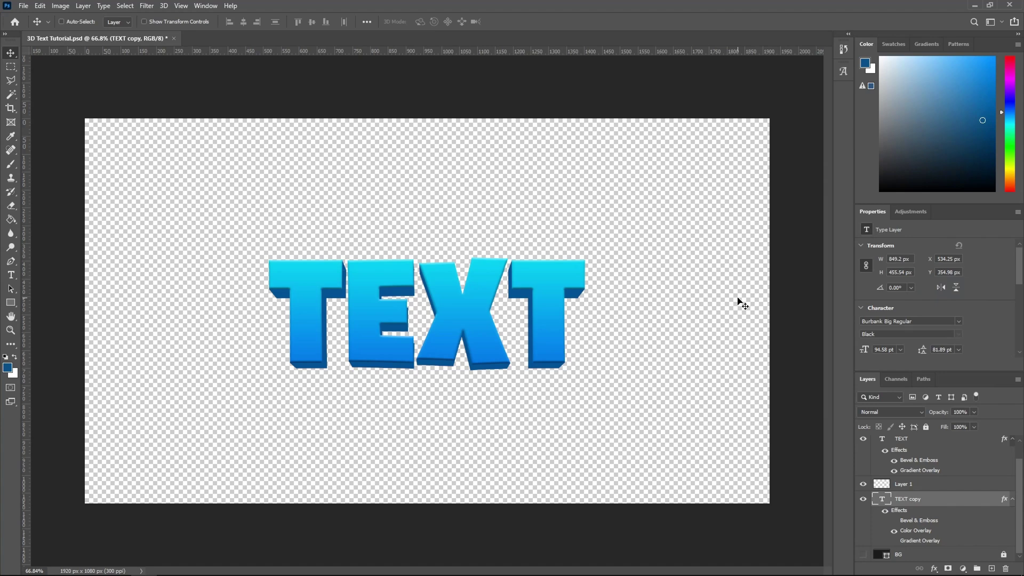